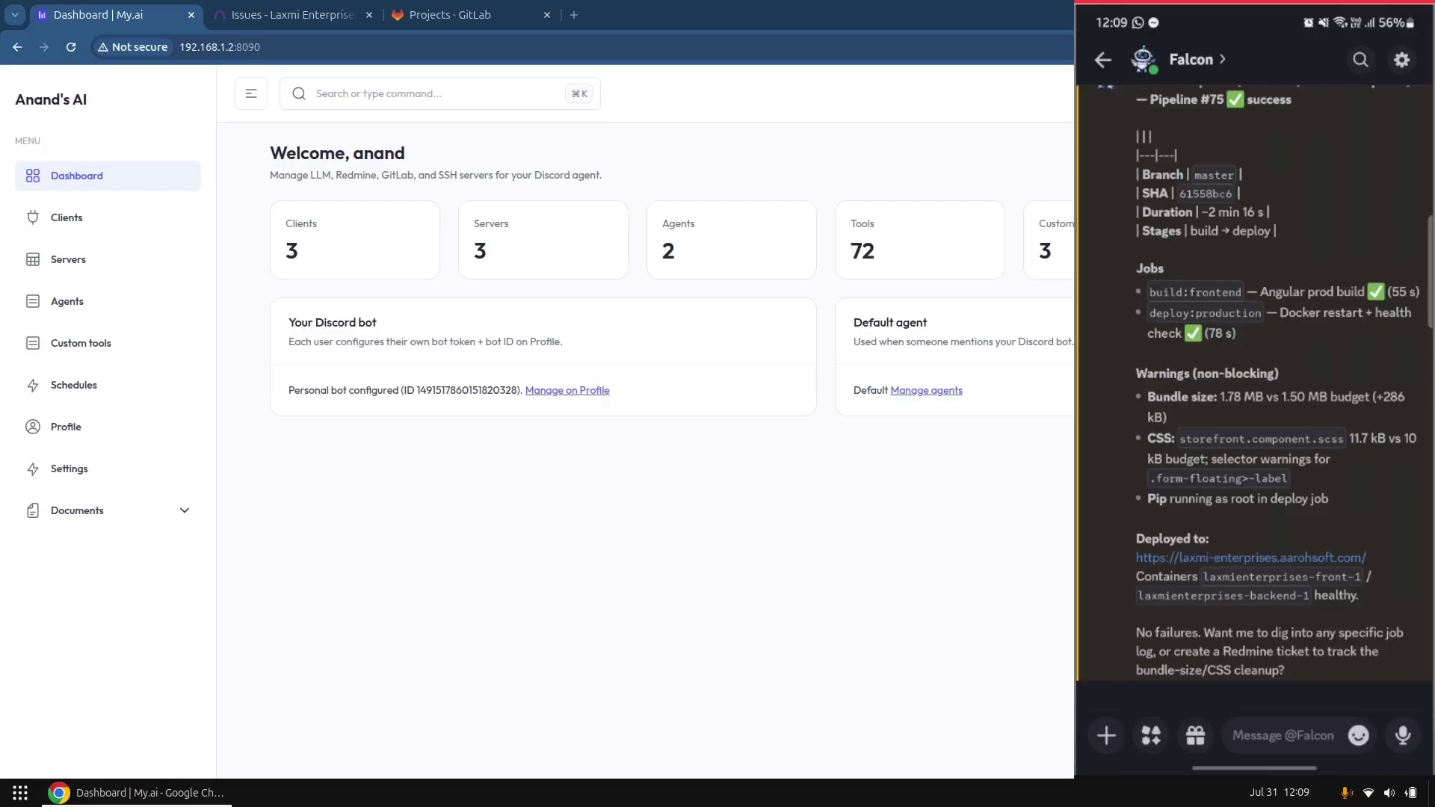
# Step: Record and send Falcon a voice message requesting a Redmine ticket for front-end development of e-commerce features
pyautogui.moveTo(1402, 736); pyautogui.dragTo(1403, 735)
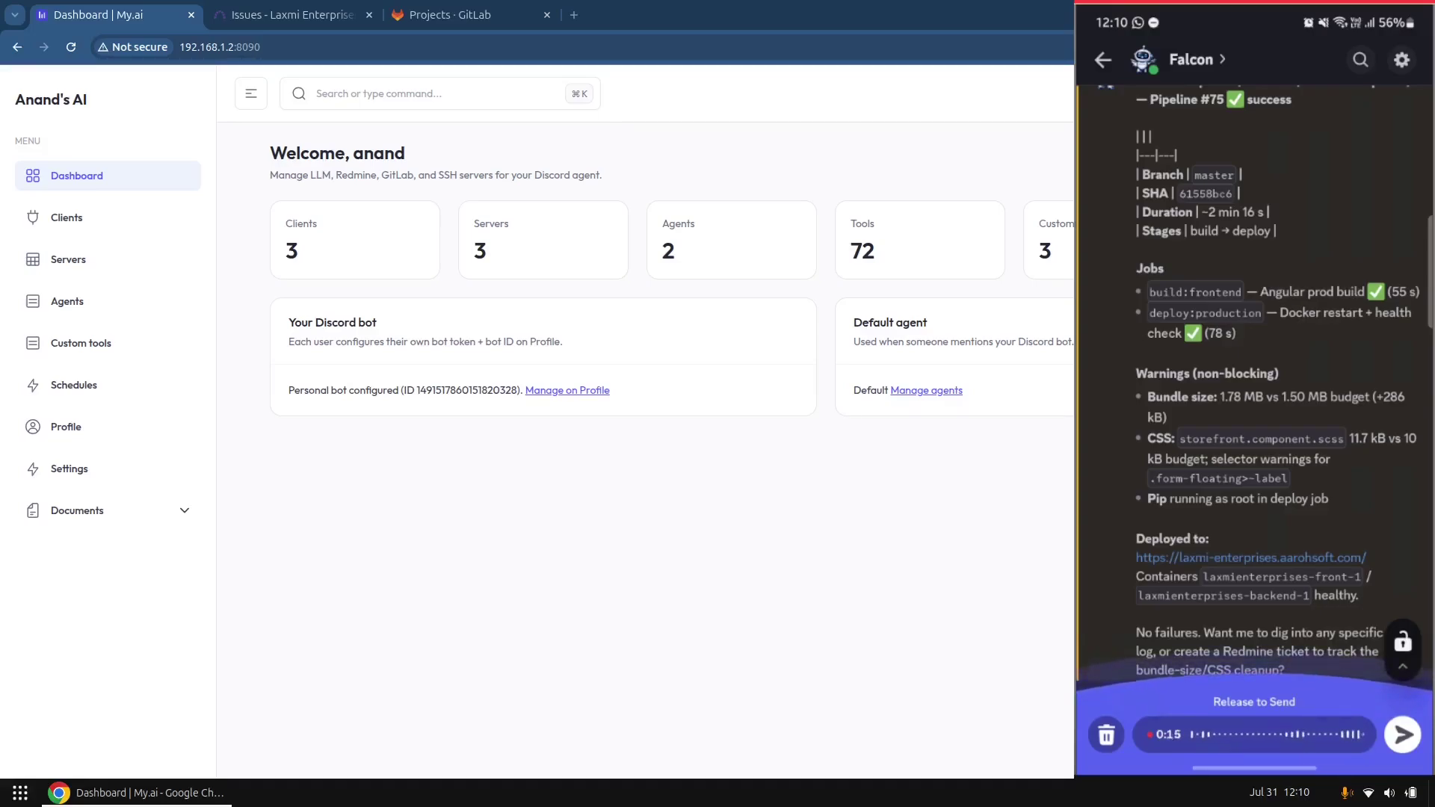
pyautogui.moveTo(1403, 736); pyautogui.dragTo(1403, 735)
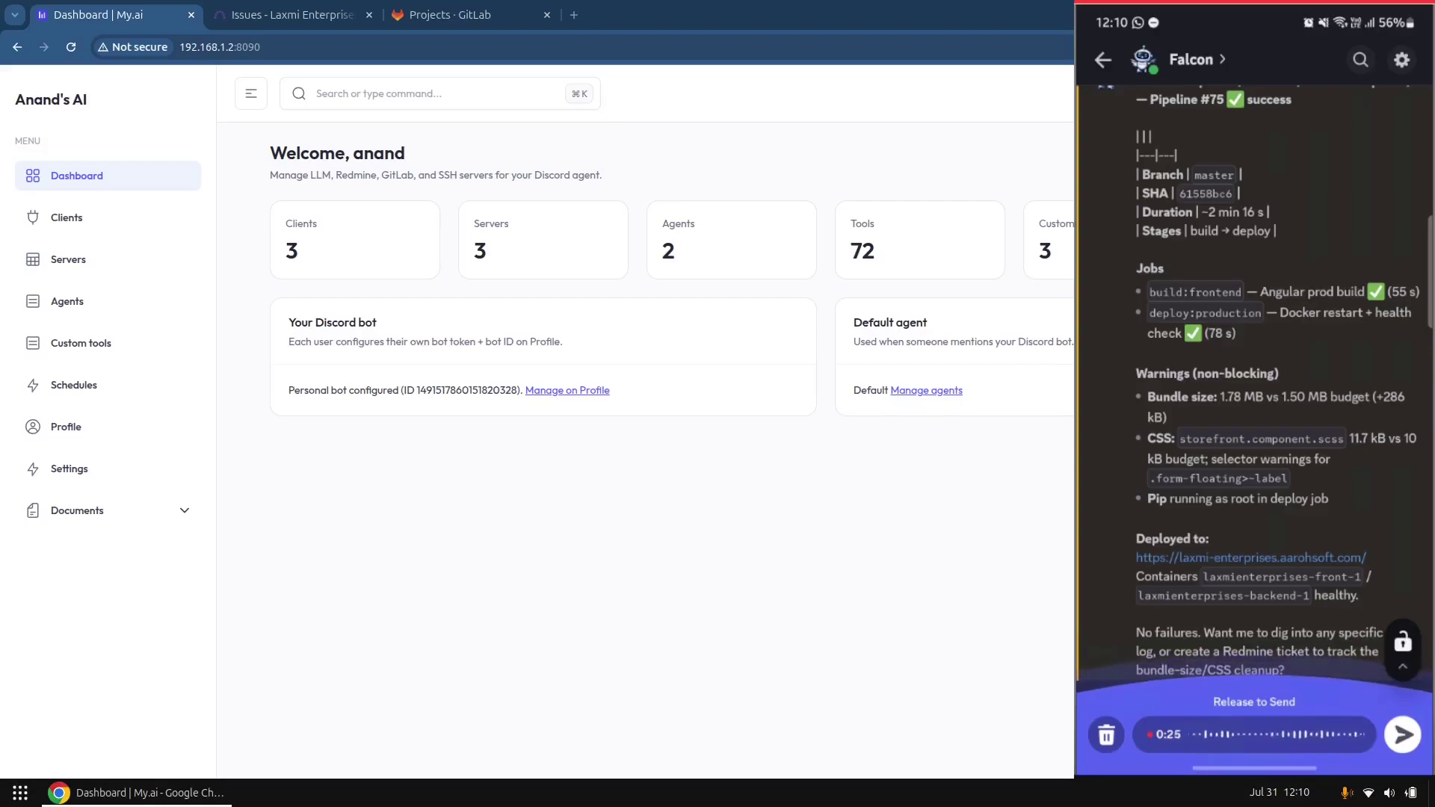
pyautogui.moveTo(1403, 736); pyautogui.dragTo(1403, 735)
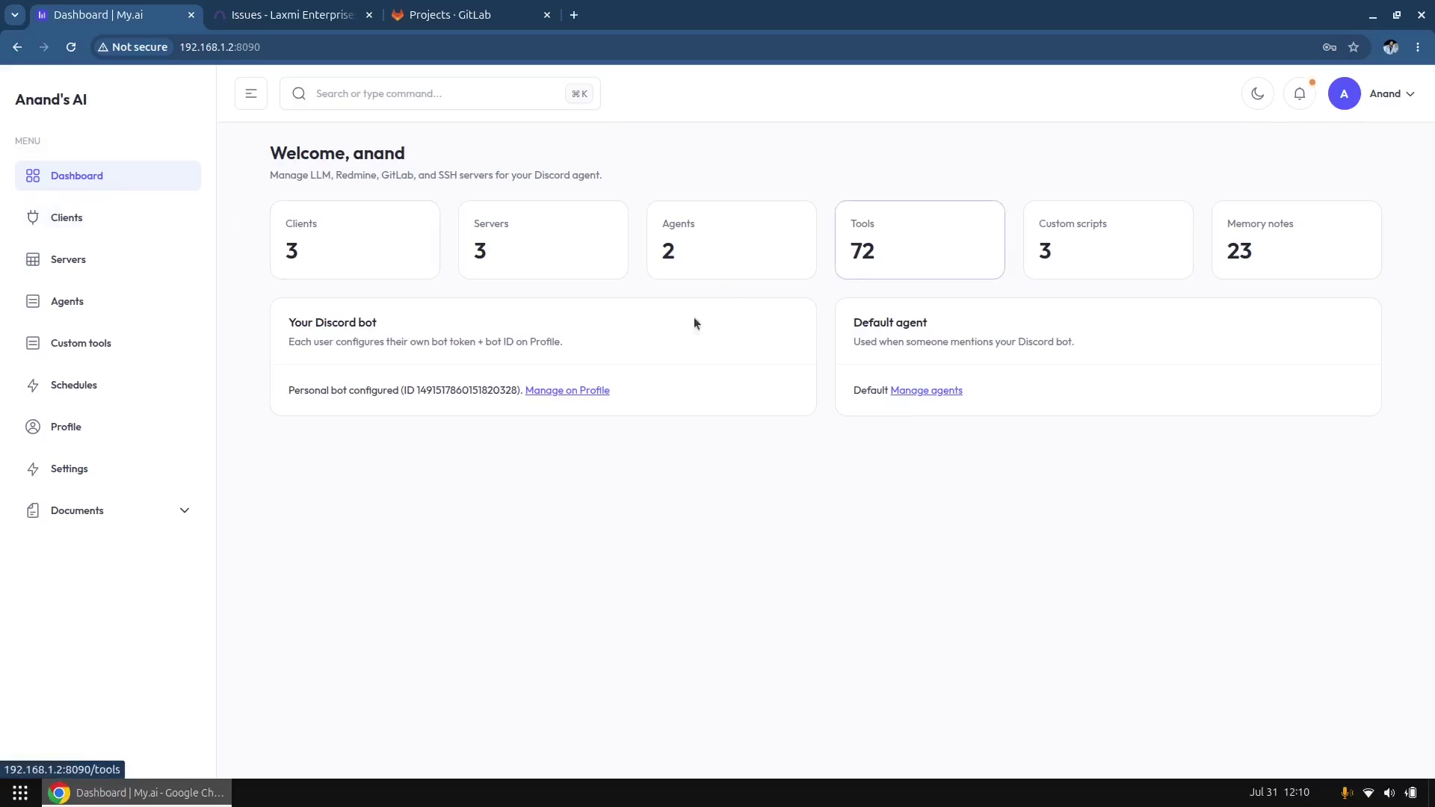
# Step: View the integration clients, and review the title and description of the front-end e-commerce ticket in Redmine
pyautogui.click(90, 216)
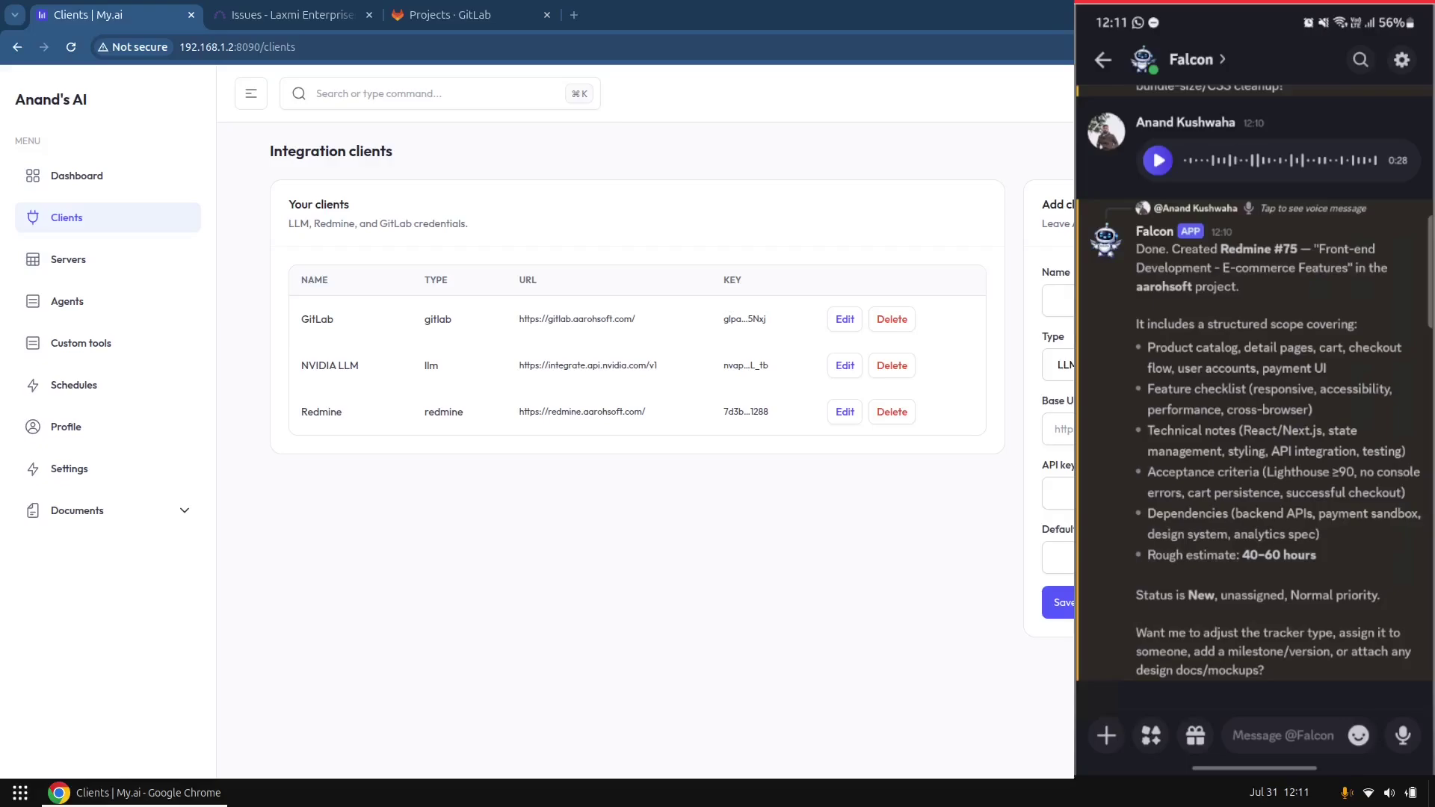
pyautogui.click(277, 12)
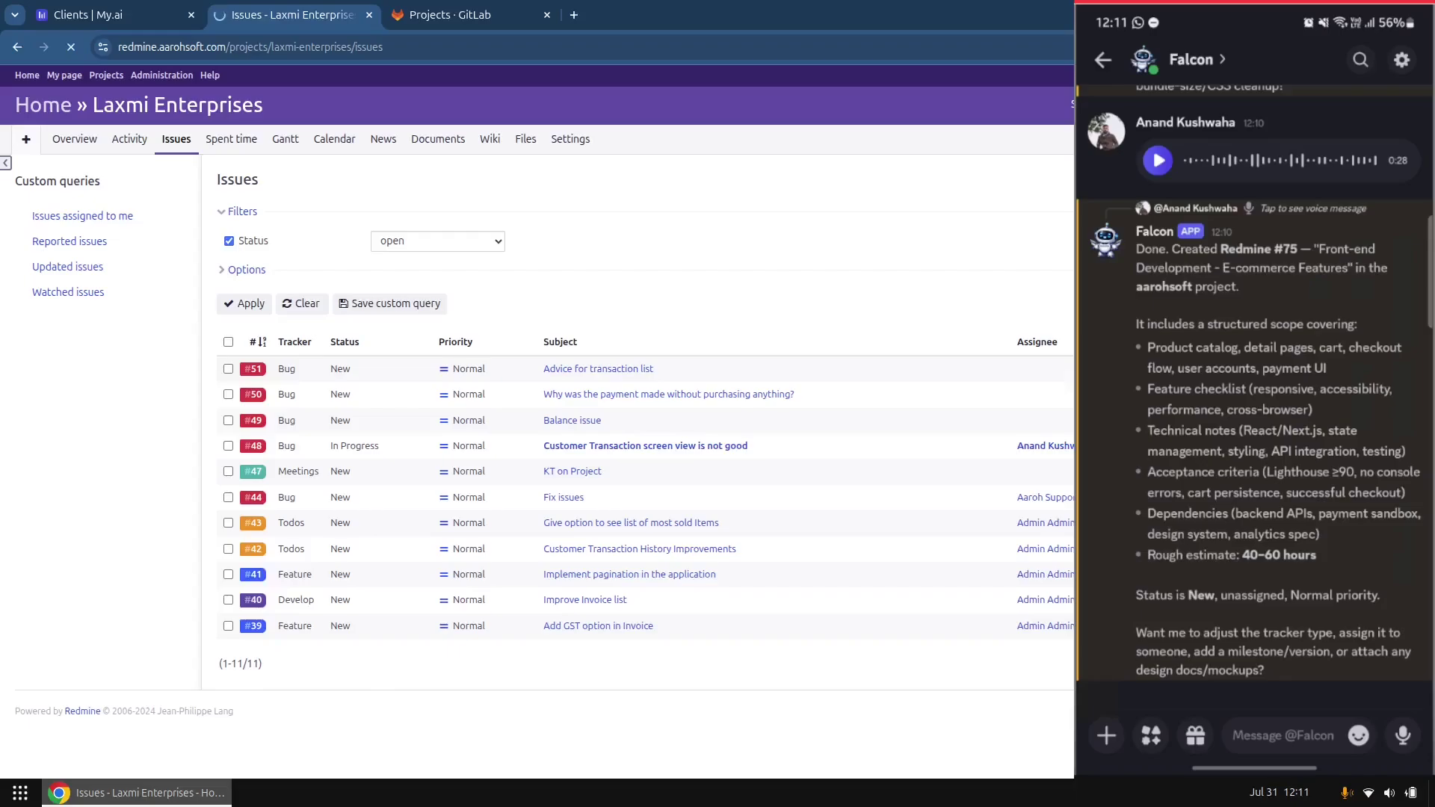
pyautogui.scroll(-4, 617, 410)
pyautogui.scroll(4, 493, 511)
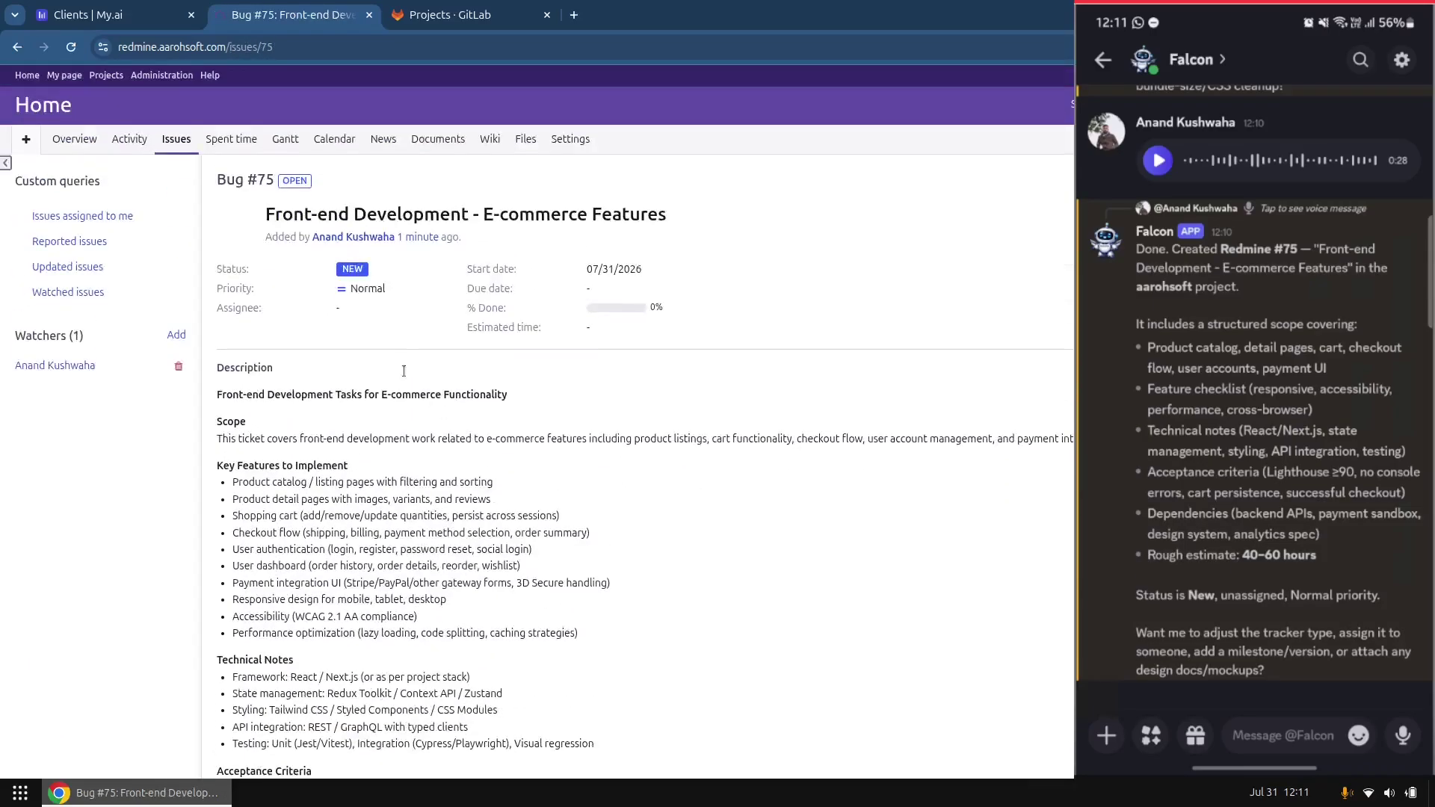
pyautogui.moveTo(265, 214); pyautogui.dragTo(712, 224)
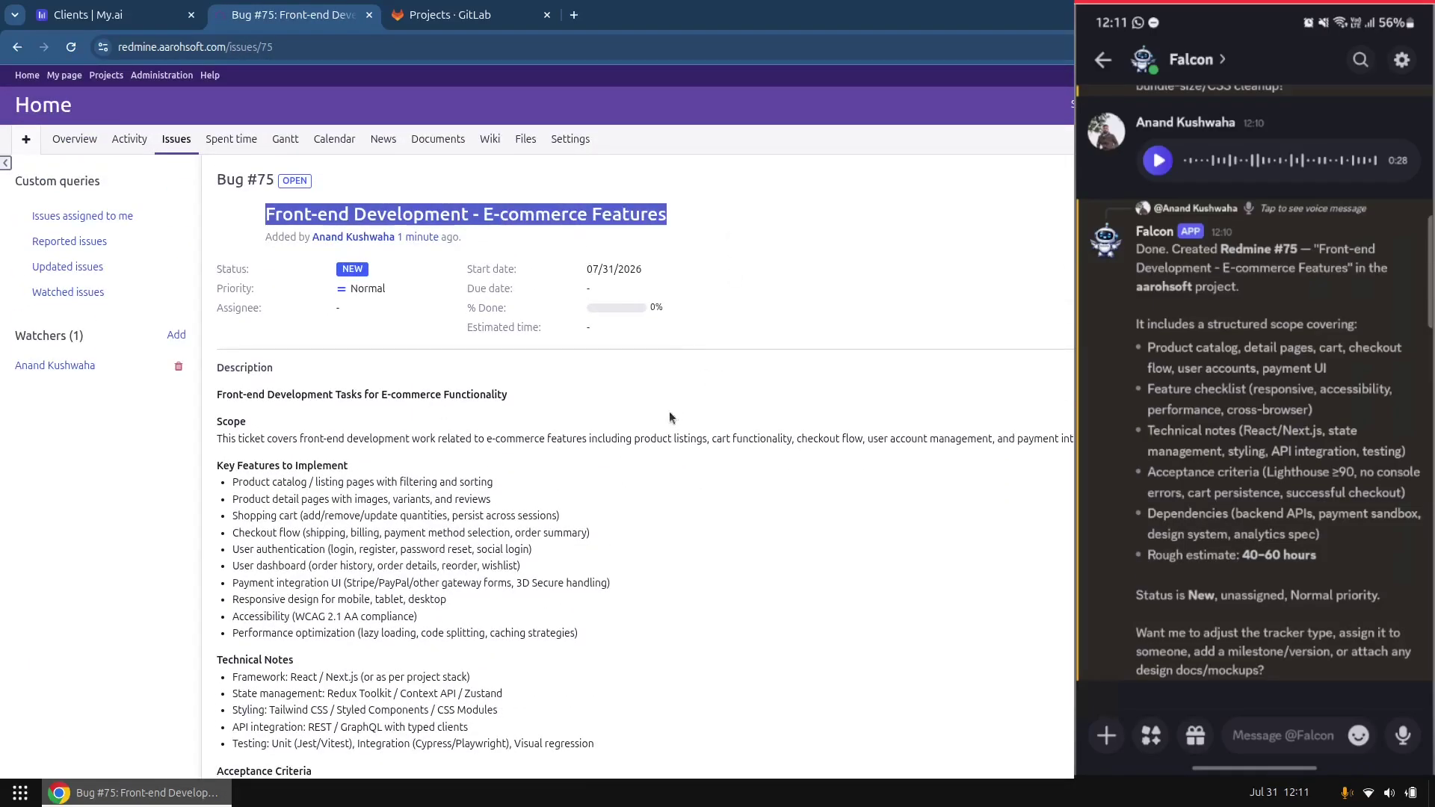
pyautogui.scroll(-4, 485, 338)
pyautogui.moveTo(264, 107); pyautogui.dragTo(487, 651)
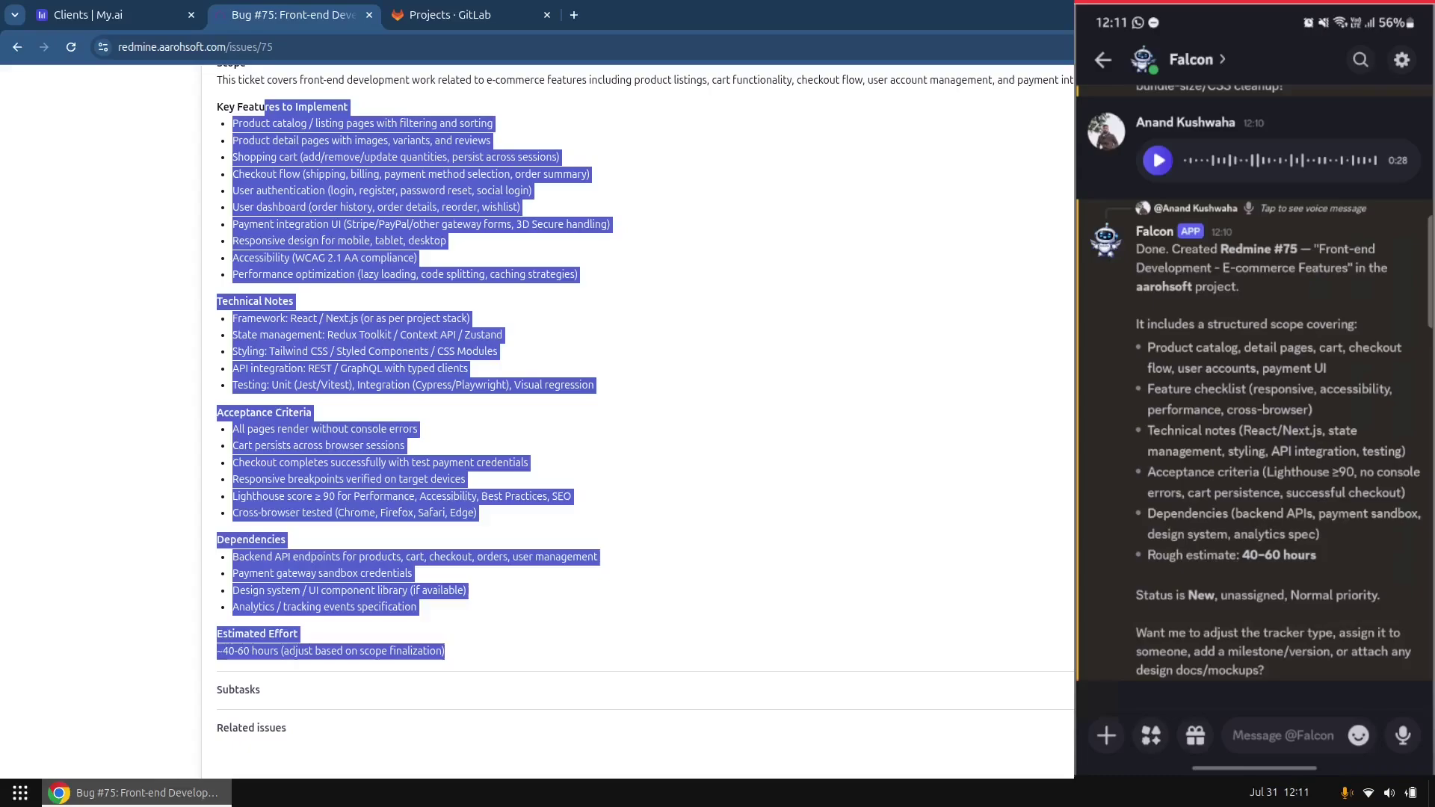
pyautogui.click(790, 441)
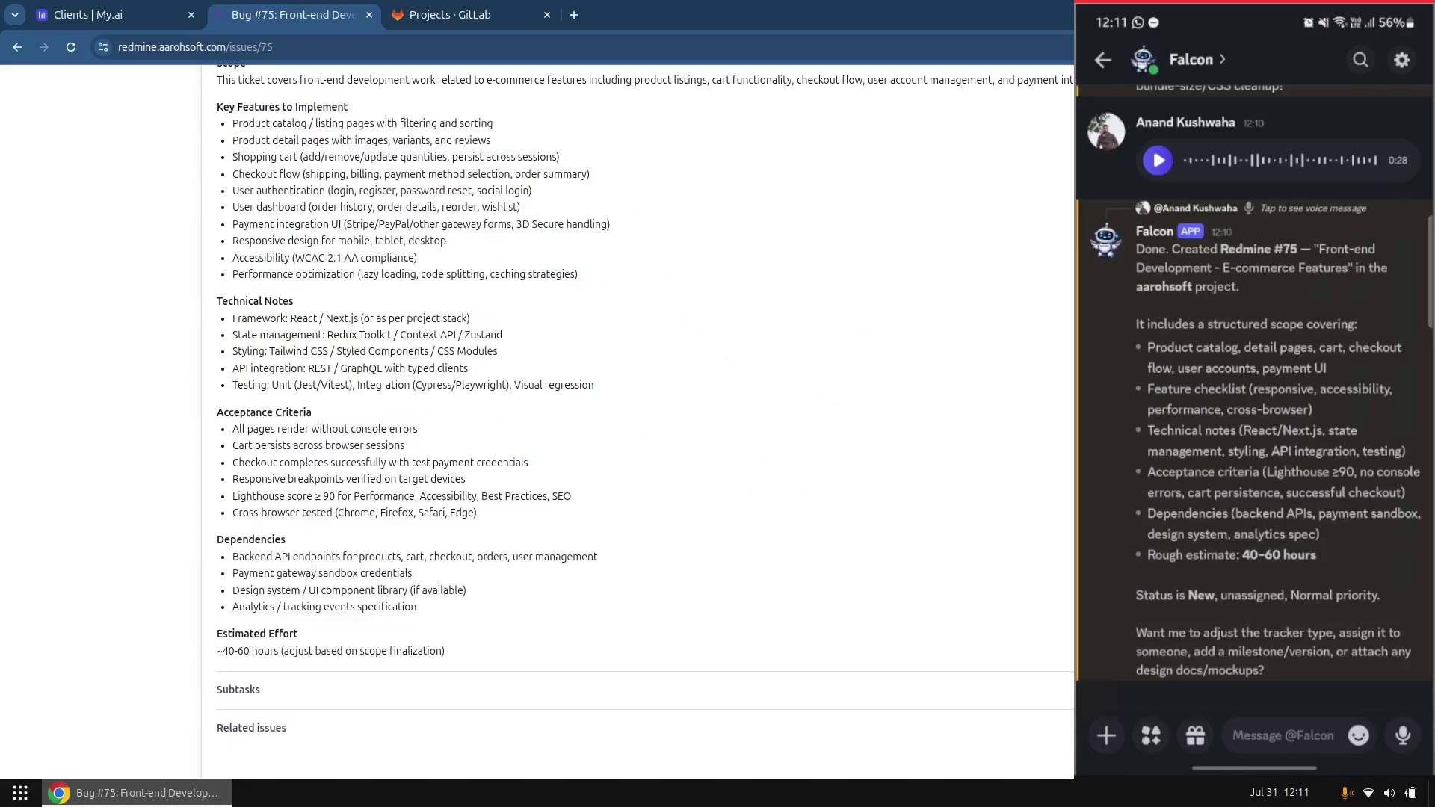
# Step: Open the laxmi-enterprizes project in GitLab and view its pipelines
pyautogui.click(443, 9)
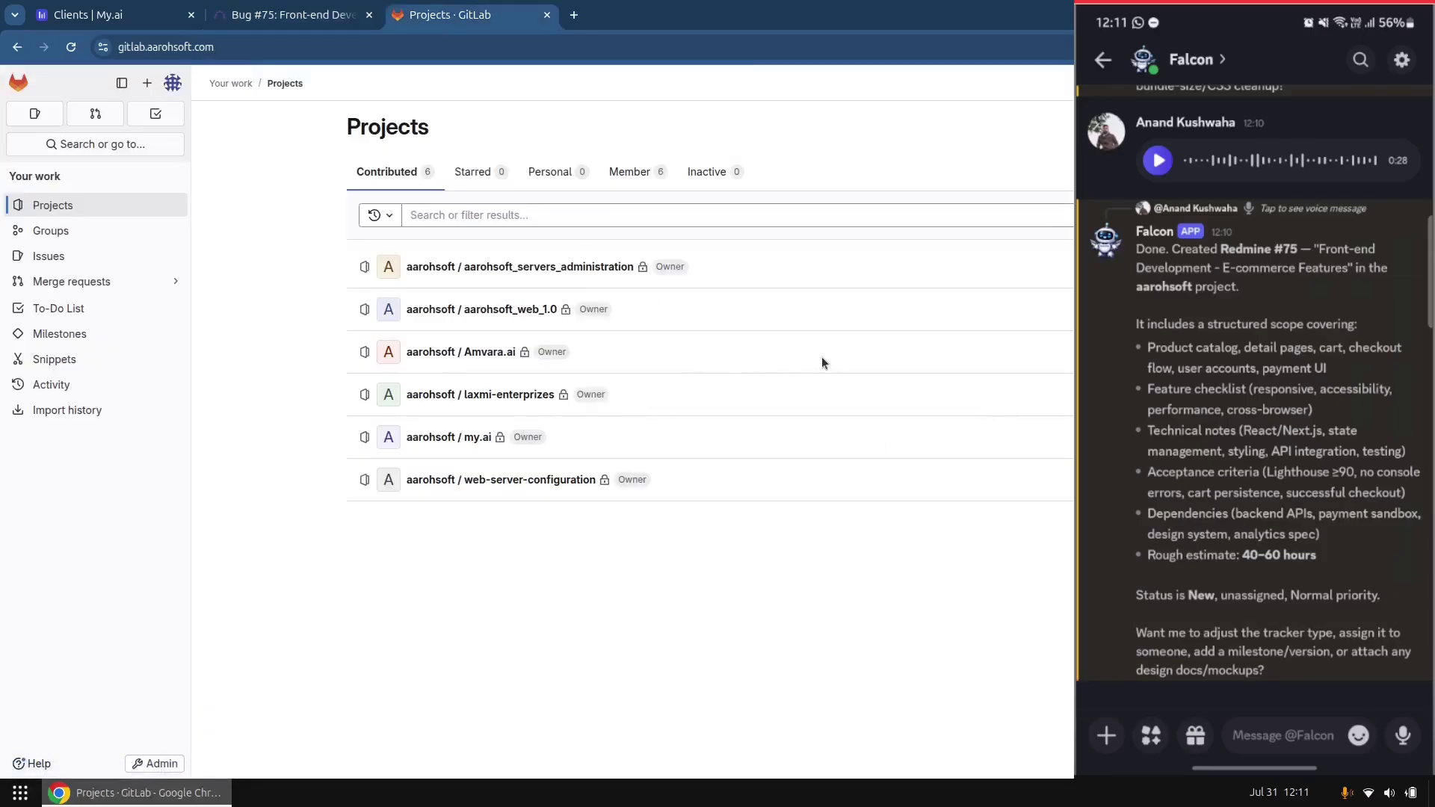
pyautogui.click(503, 394)
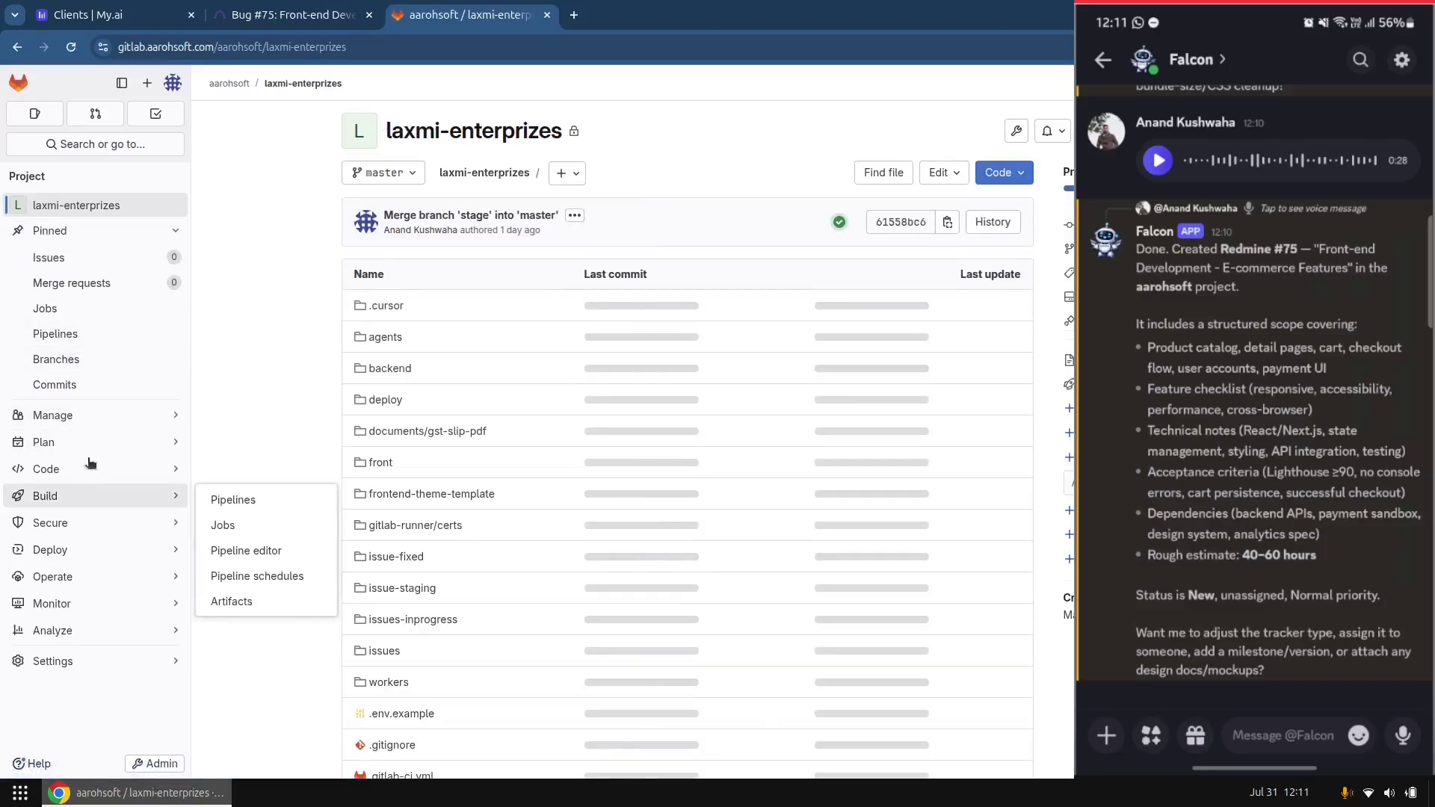
pyautogui.click(55, 333)
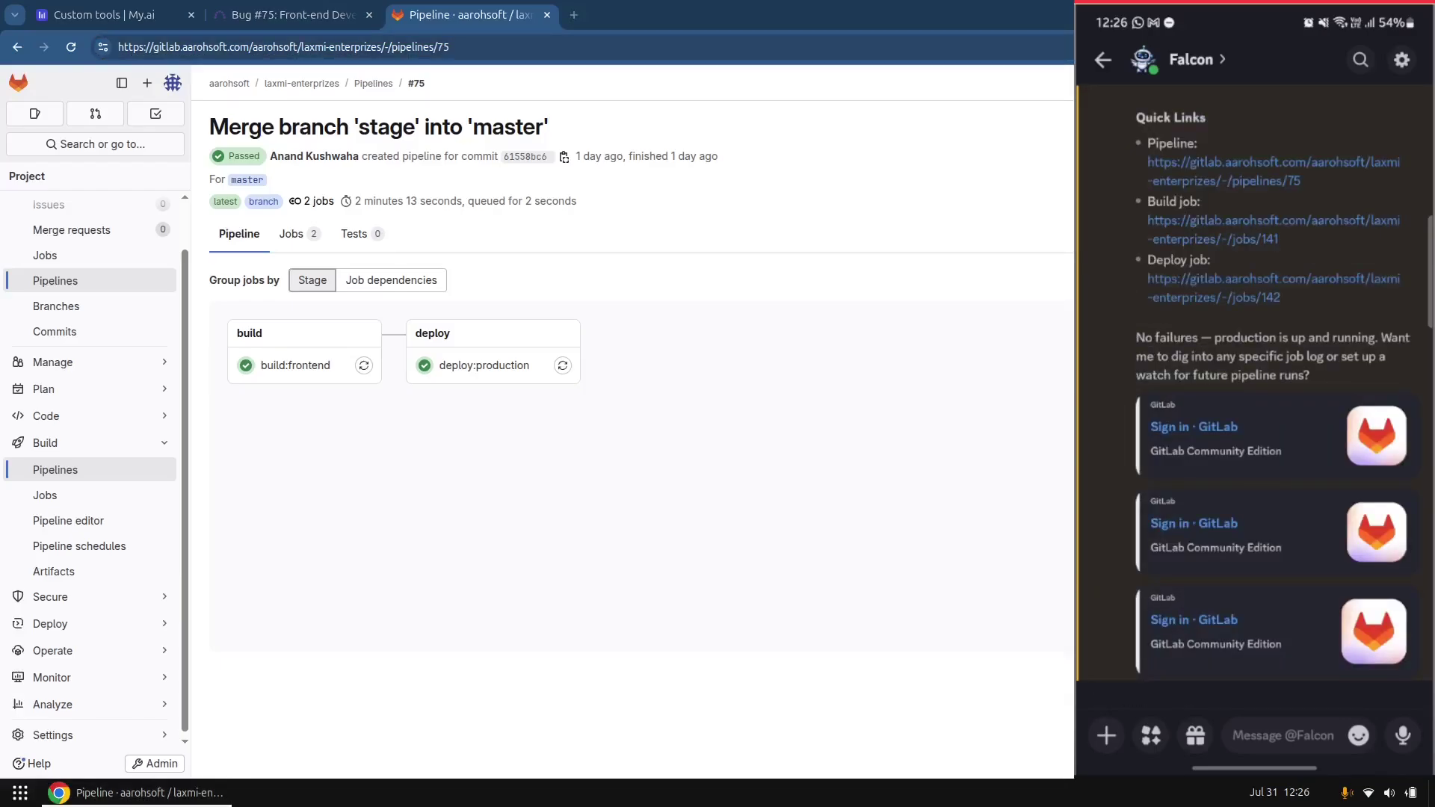
# Step: Read Falcon's latest pipeline status report for Lakshmi Enterprises in the phone chat
pyautogui.scroll(7, 1254, 396)
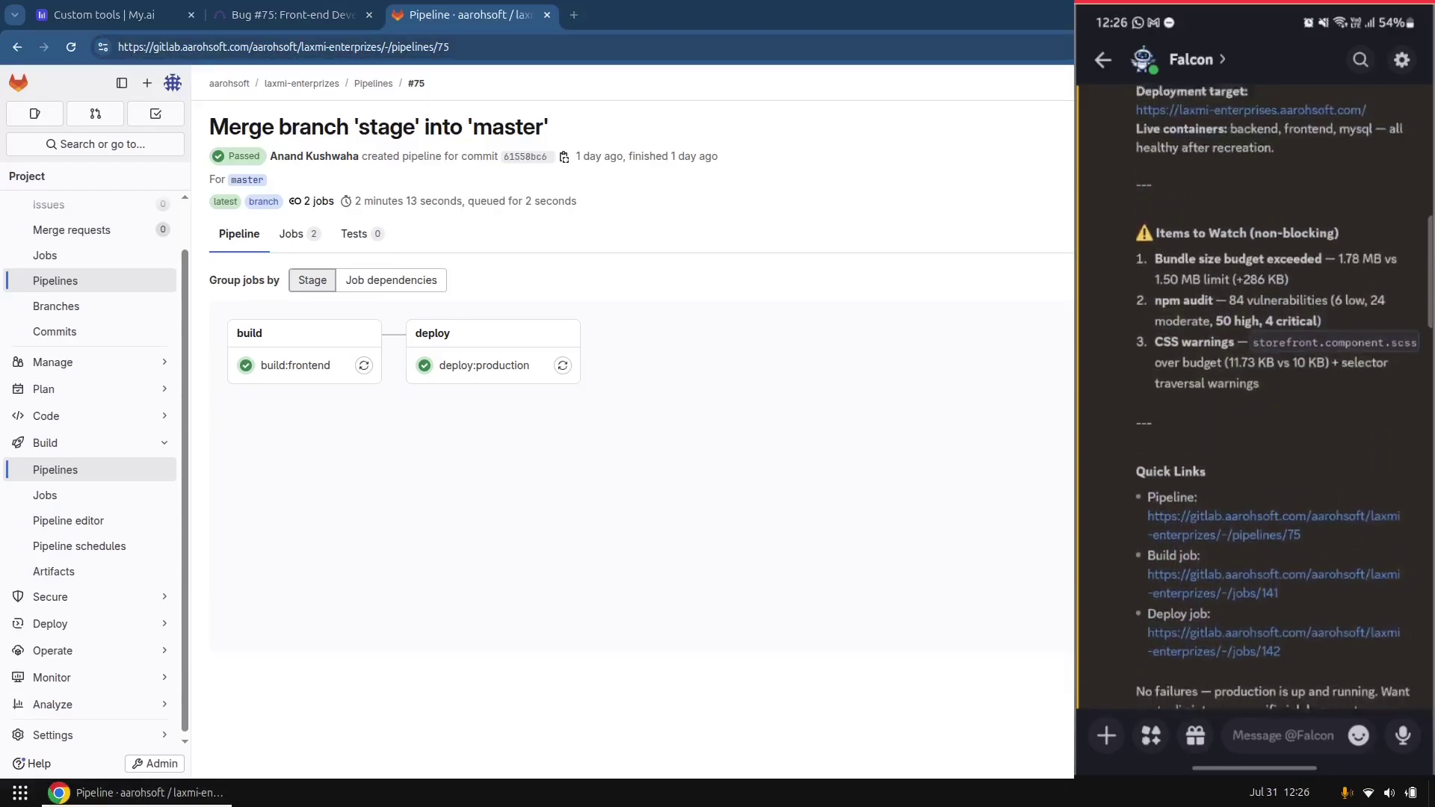
pyautogui.scroll(5, 1254, 396)
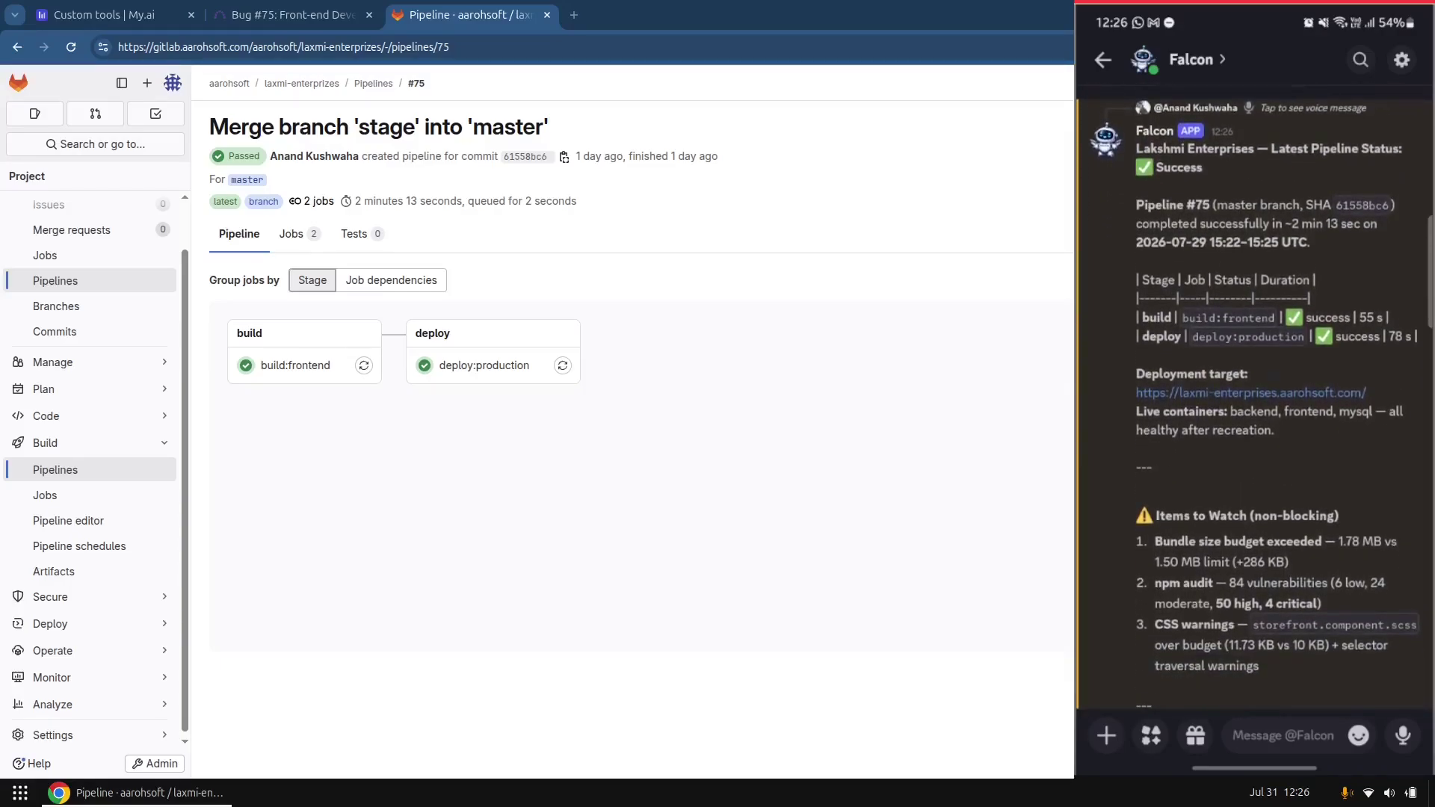
pyautogui.scroll(-1, 1254, 396)
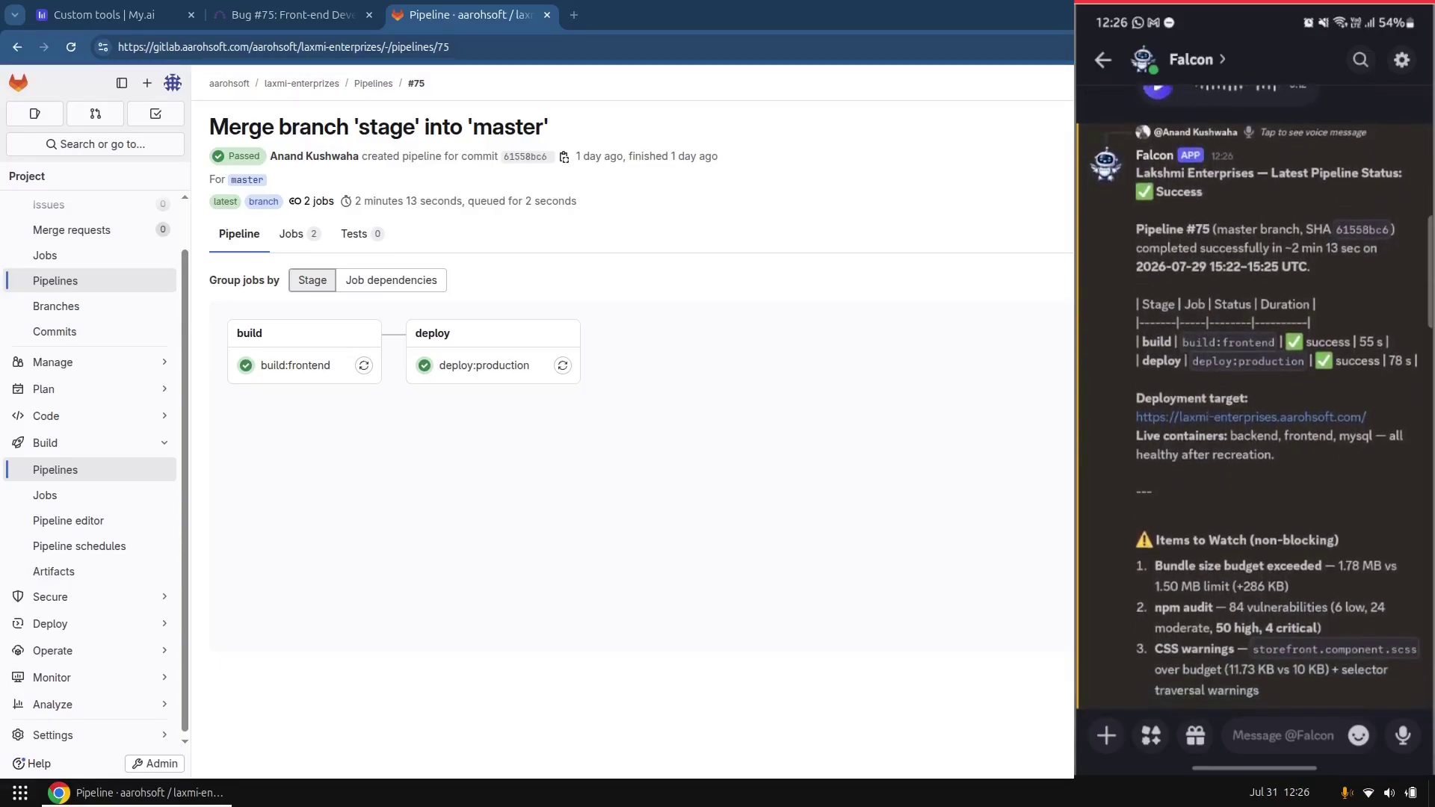
pyautogui.scroll(-2, 1254, 397)
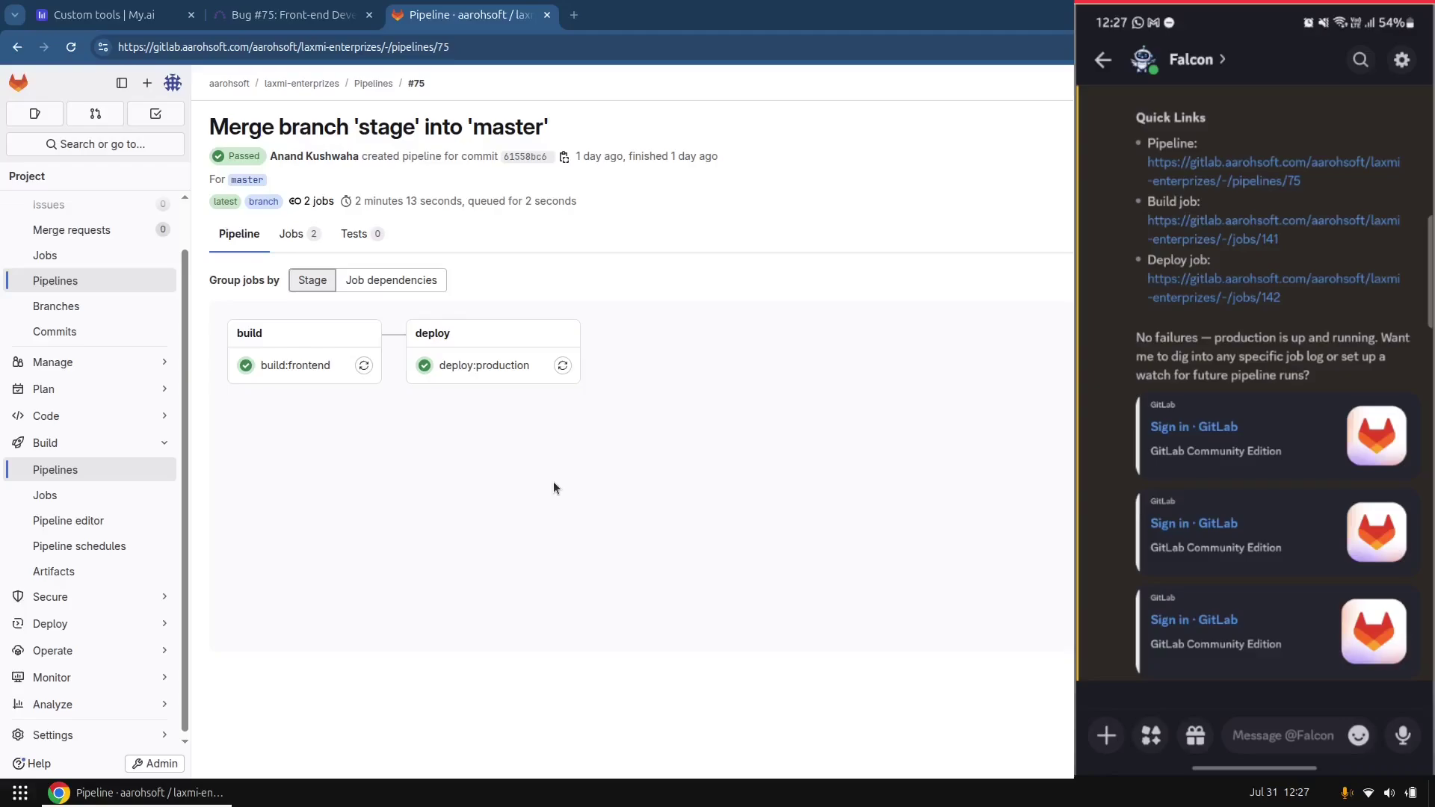
# Step: Return to the My.ai portal and view the configured agents and the SSH servers
pyautogui.click(105, 14)
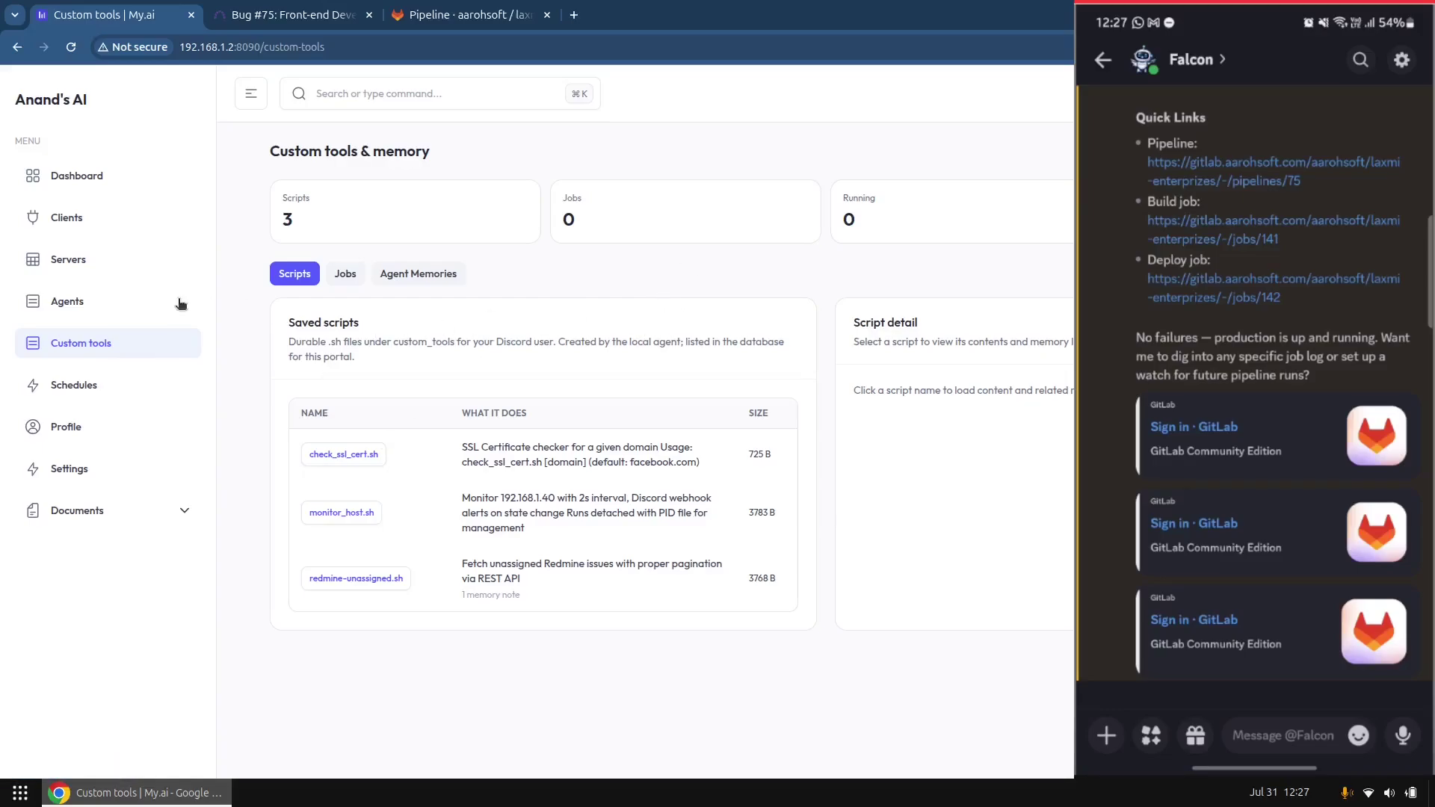
pyautogui.click(101, 300)
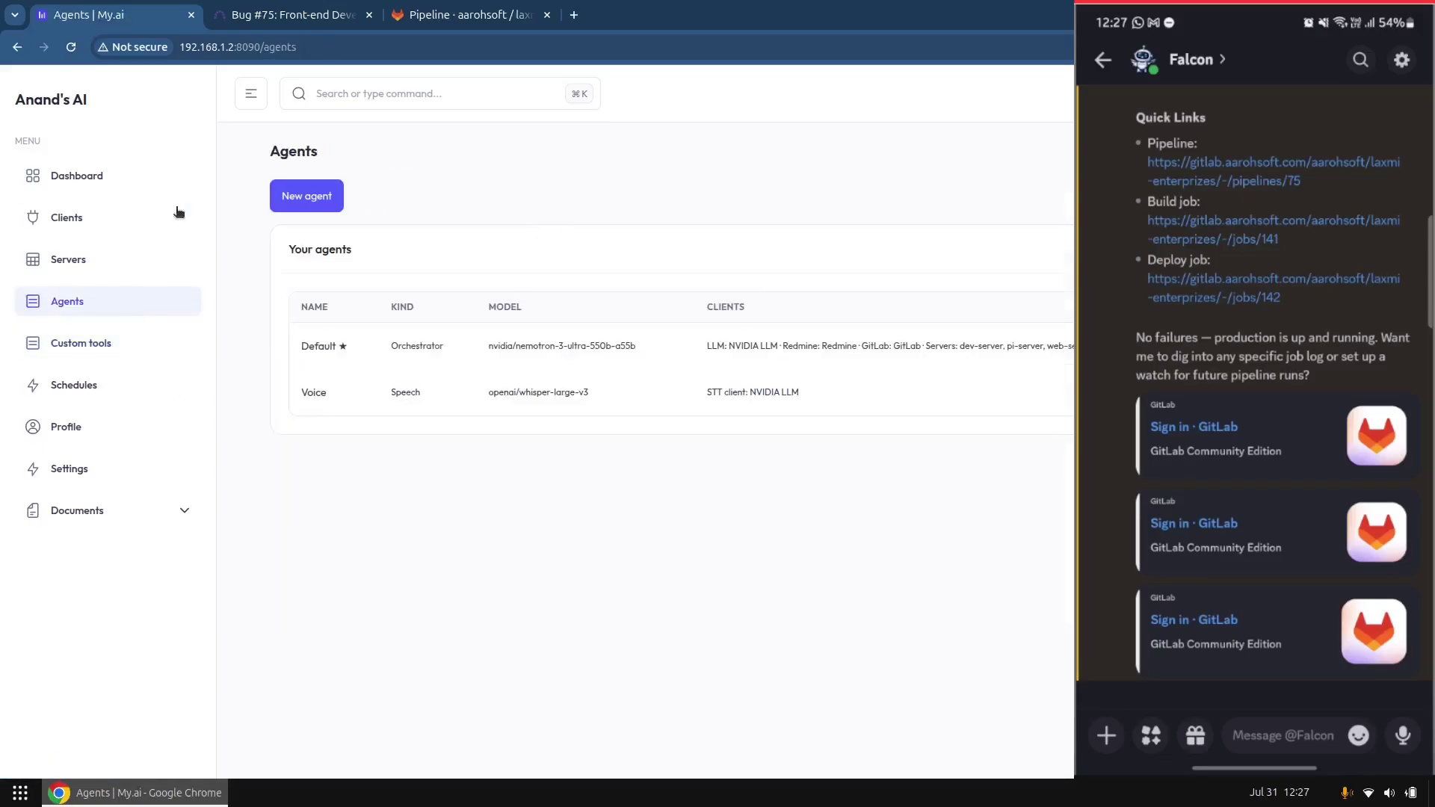
pyautogui.click(112, 258)
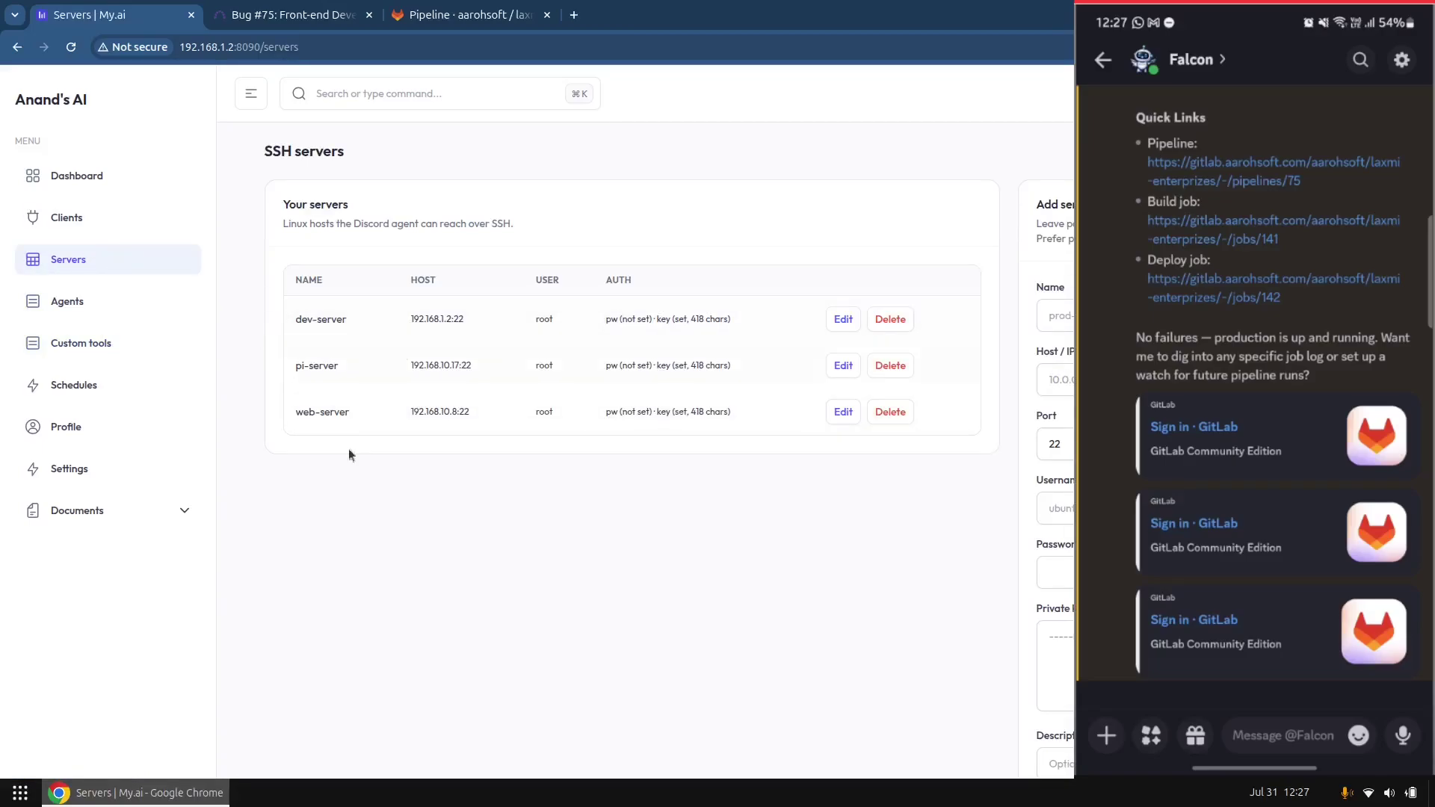
# Step: Open the dev-server entry for editing and look over its connection settings
pyautogui.scroll(-3, 349, 451)
pyautogui.scroll(3, 636, 328)
pyautogui.click(831, 321)
pyautogui.scroll(-2, 975, 331)
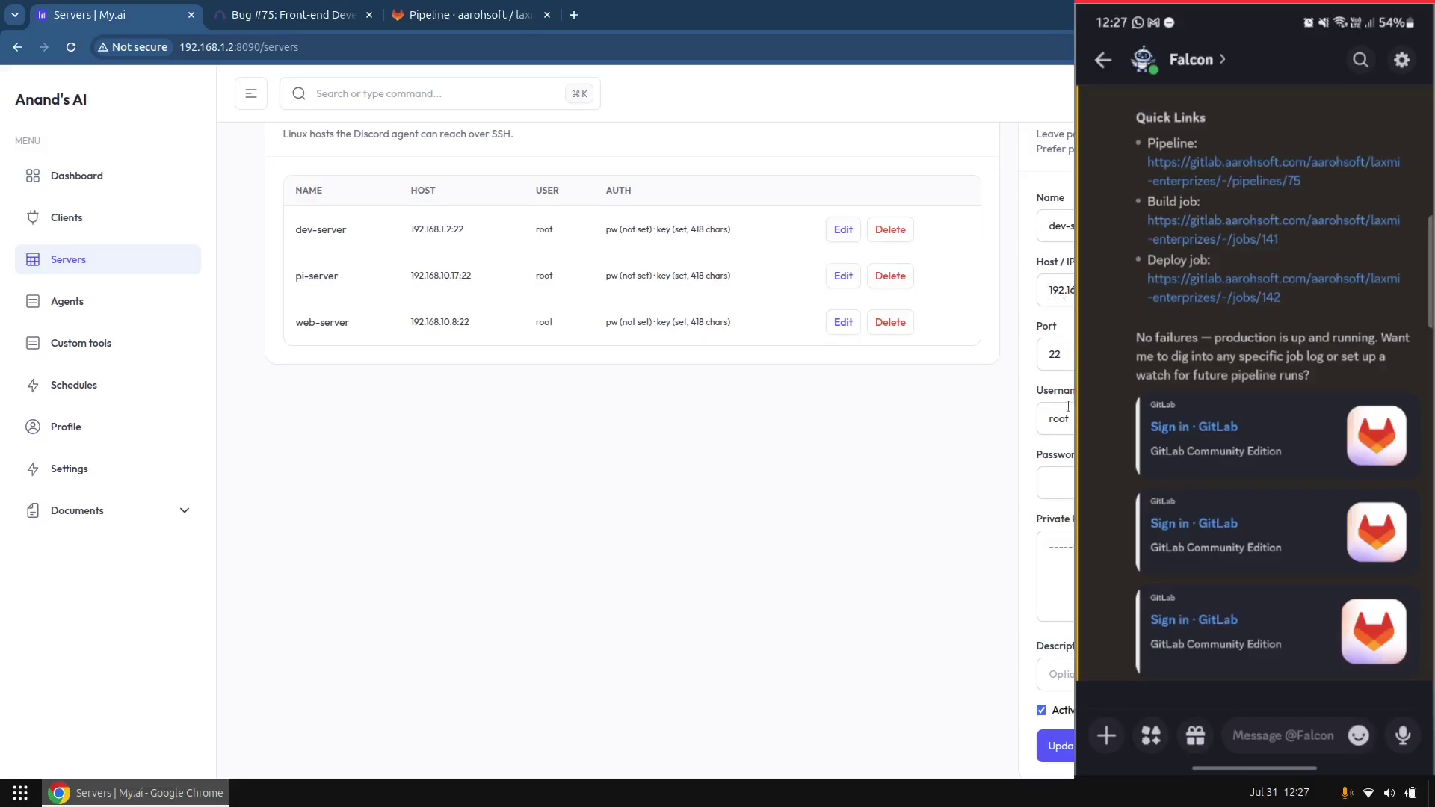
pyautogui.scroll(2, 797, 491)
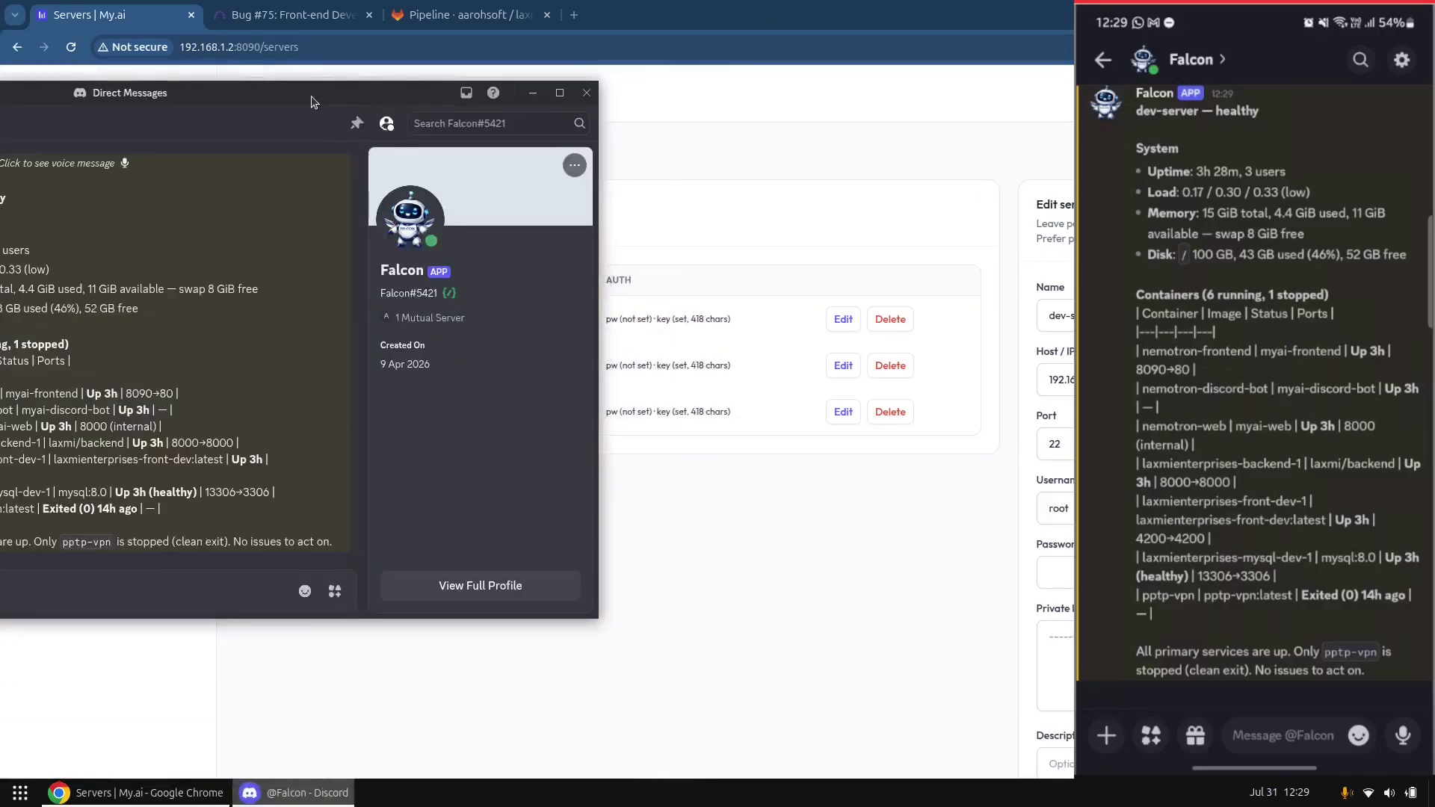
# Step: In Discord, begin a message to Falcon: "Could you please perform the health check of dev-server and updated results to redmine ticket, create an redmine ticket,"
pyautogui.moveTo(316, 91); pyautogui.dragTo(921, 6)
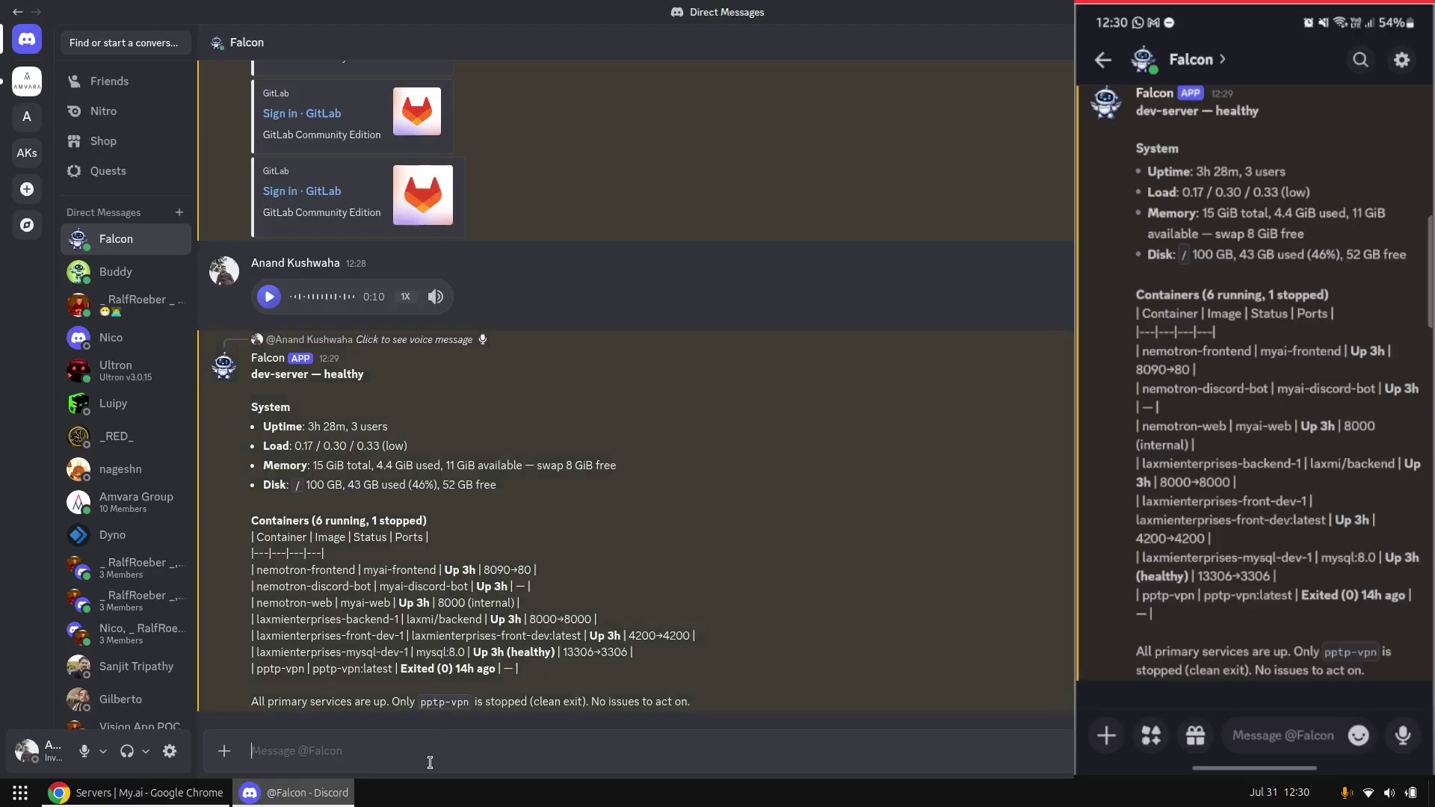
pyautogui.write('@')
pyautogui.press('BackSpace')
pyautogui.write('Could you please')
pyautogui.press('BackSpace')
pyautogui.press('BackSpace')
pyautogui.write('se f')
pyautogui.press('BackSpace')
pyautogui.write('perform the health check')
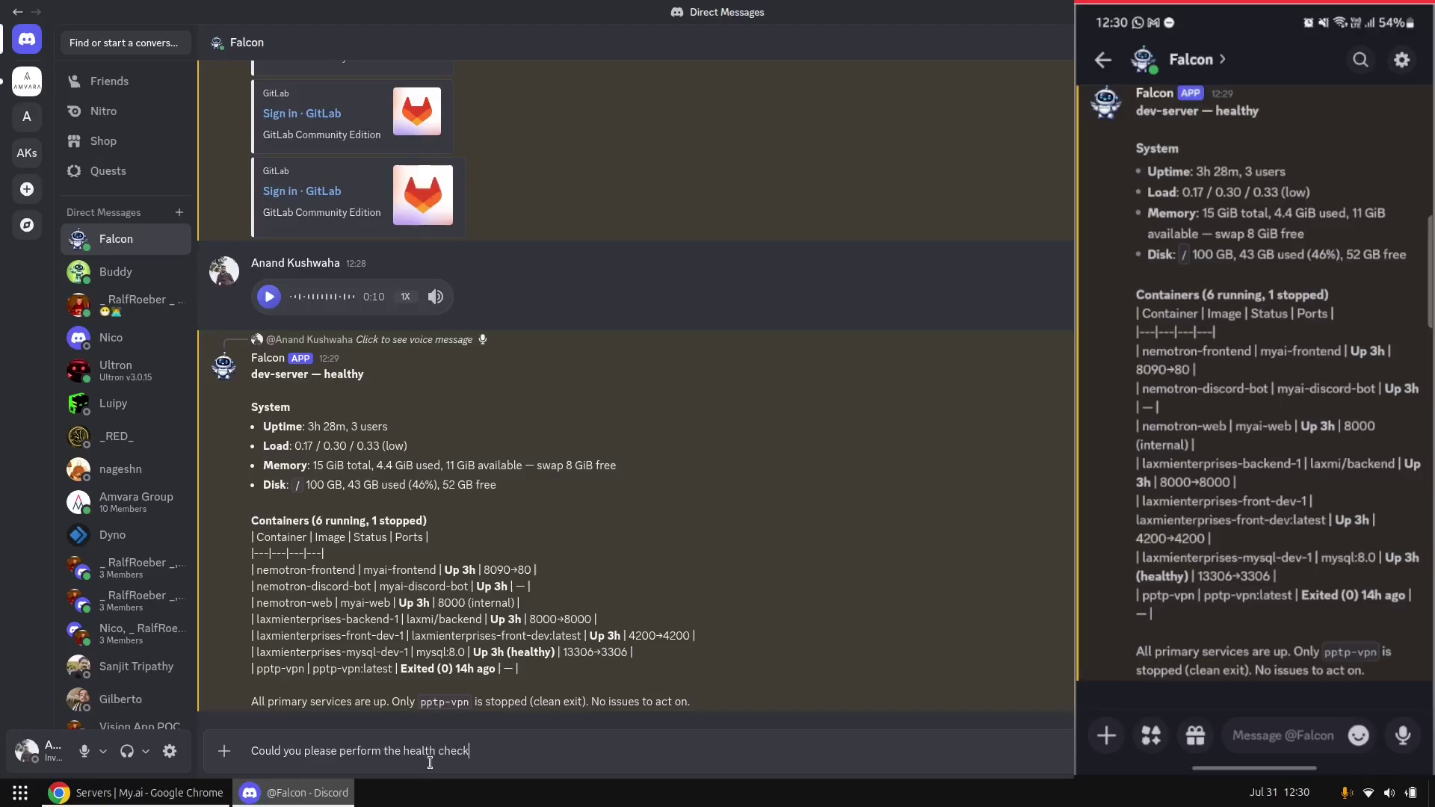
pyautogui.write(' of dev-server and updated result s to redm')
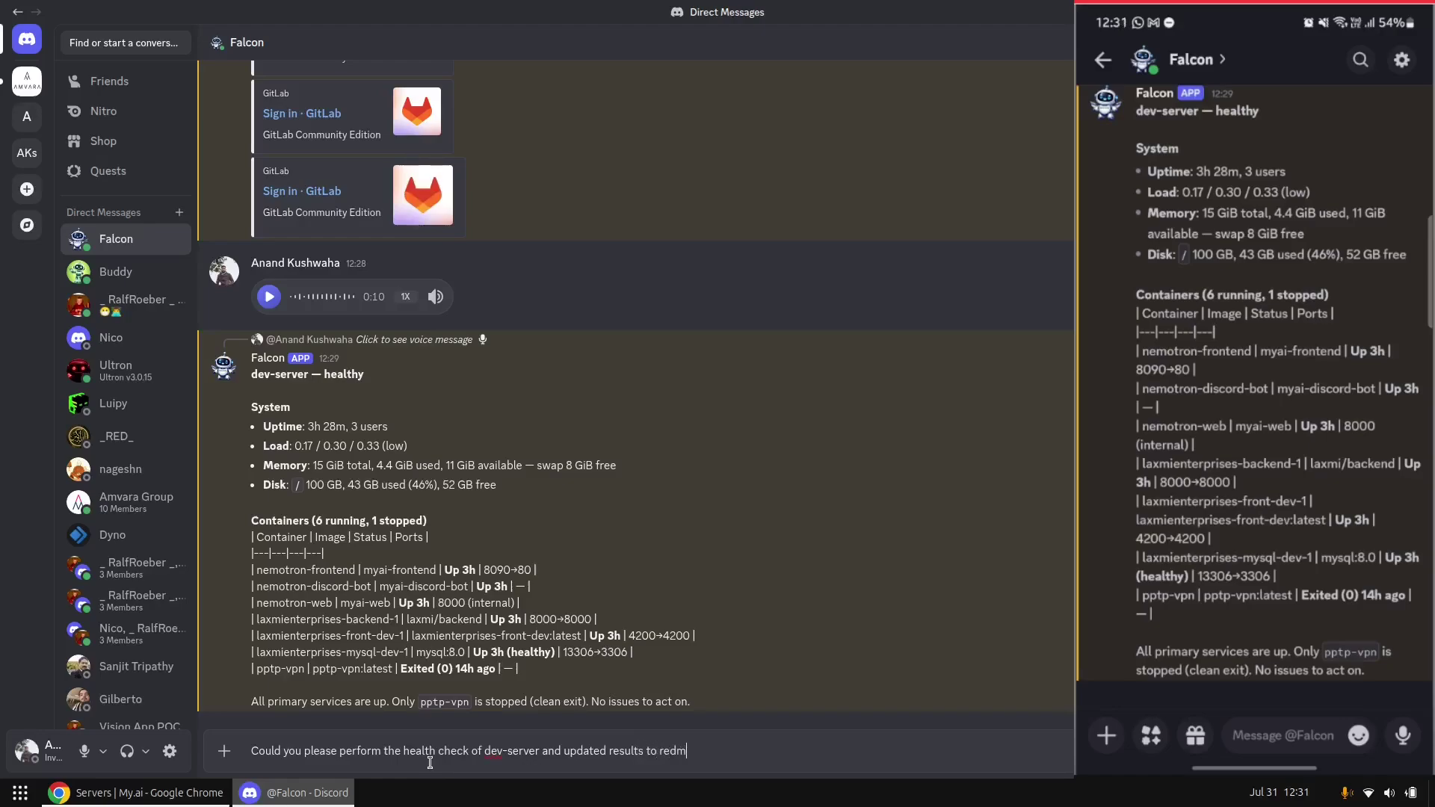
pyautogui.write('ine ticket , create an redmine ticket,')
pyautogui.hotkey('shift', 'Return')
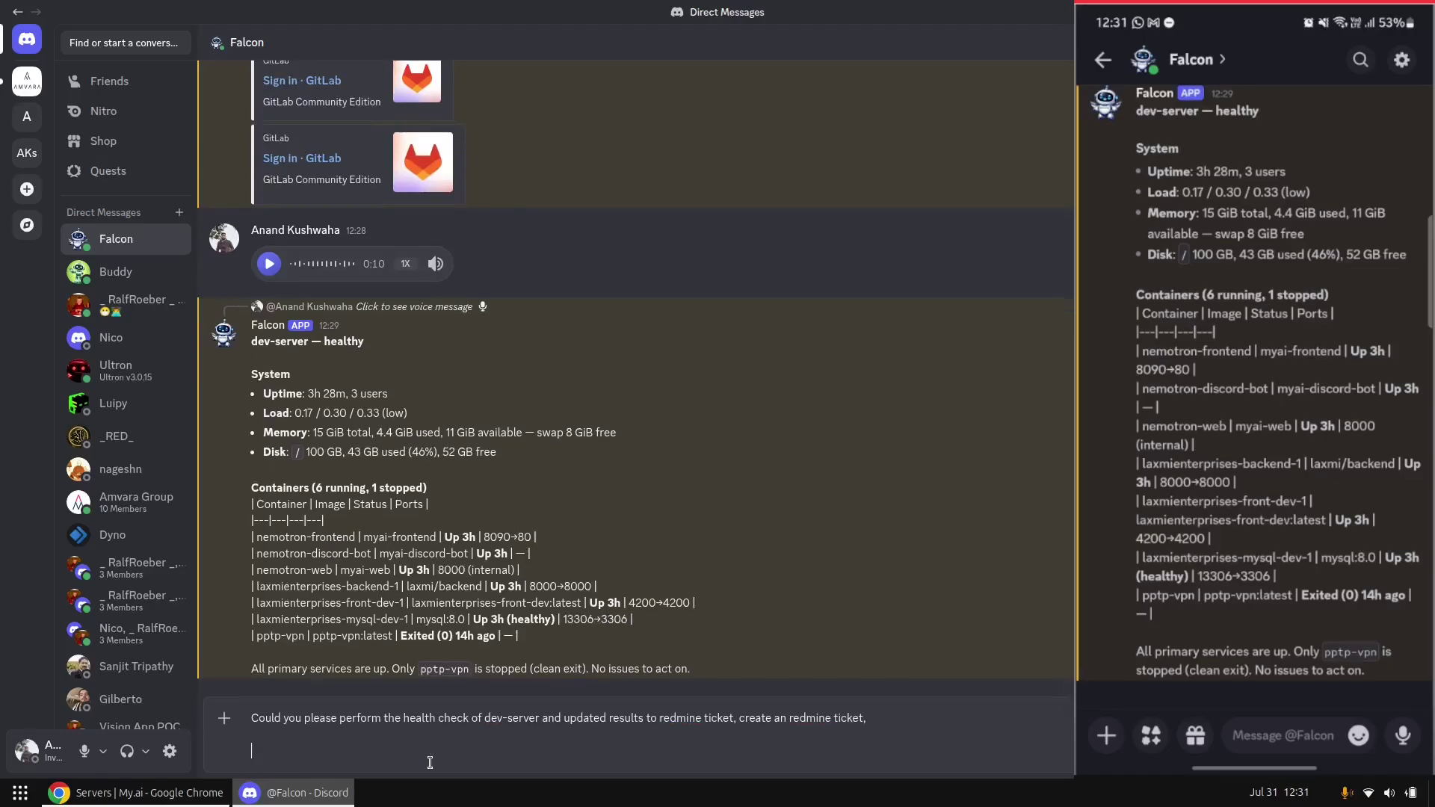
# Step: Add the line "If you find anything concerning then create the action items" and send the message to Falcon
pyautogui.write('If you find anything concerning then crea')
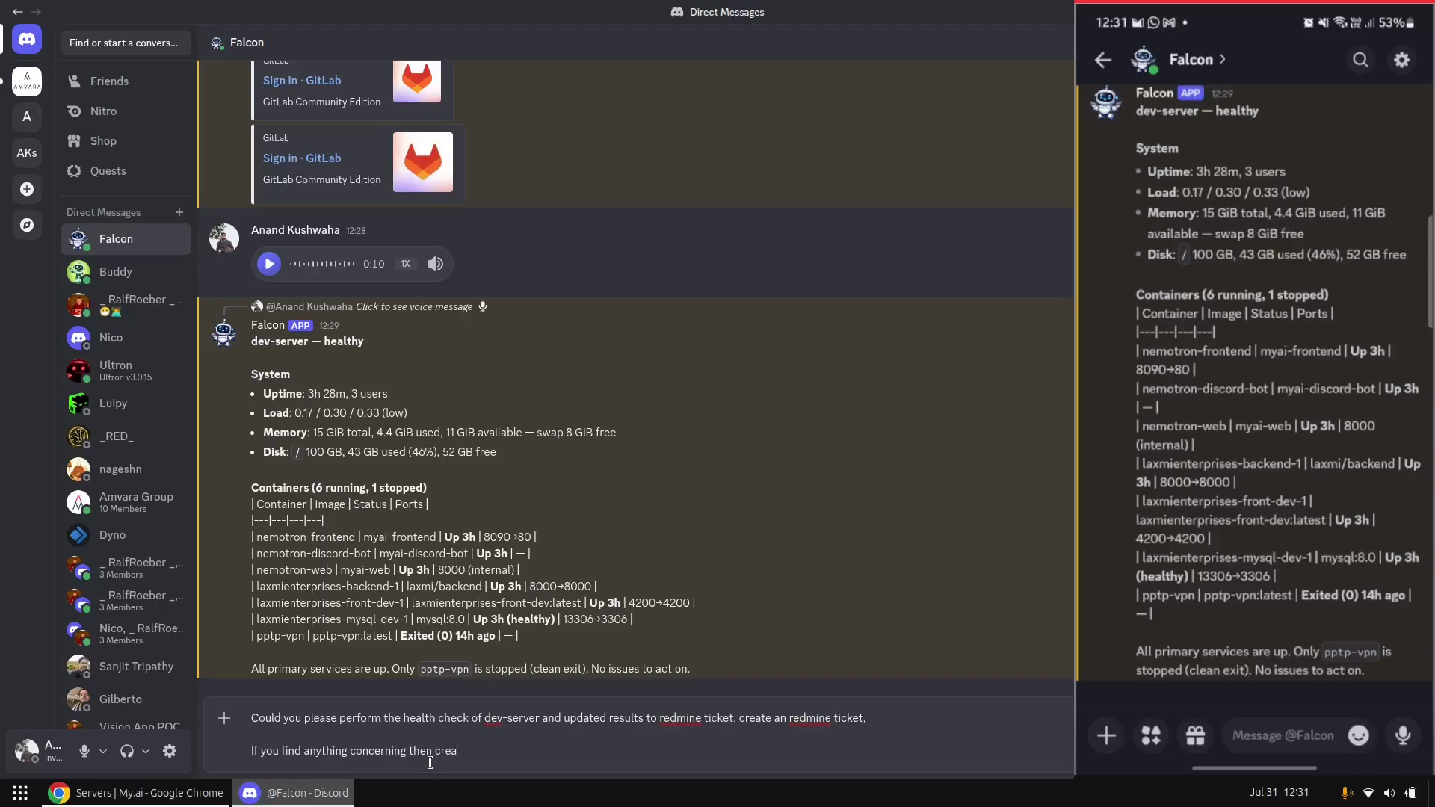
pyautogui.write('te the action items')
pyautogui.press('Return')
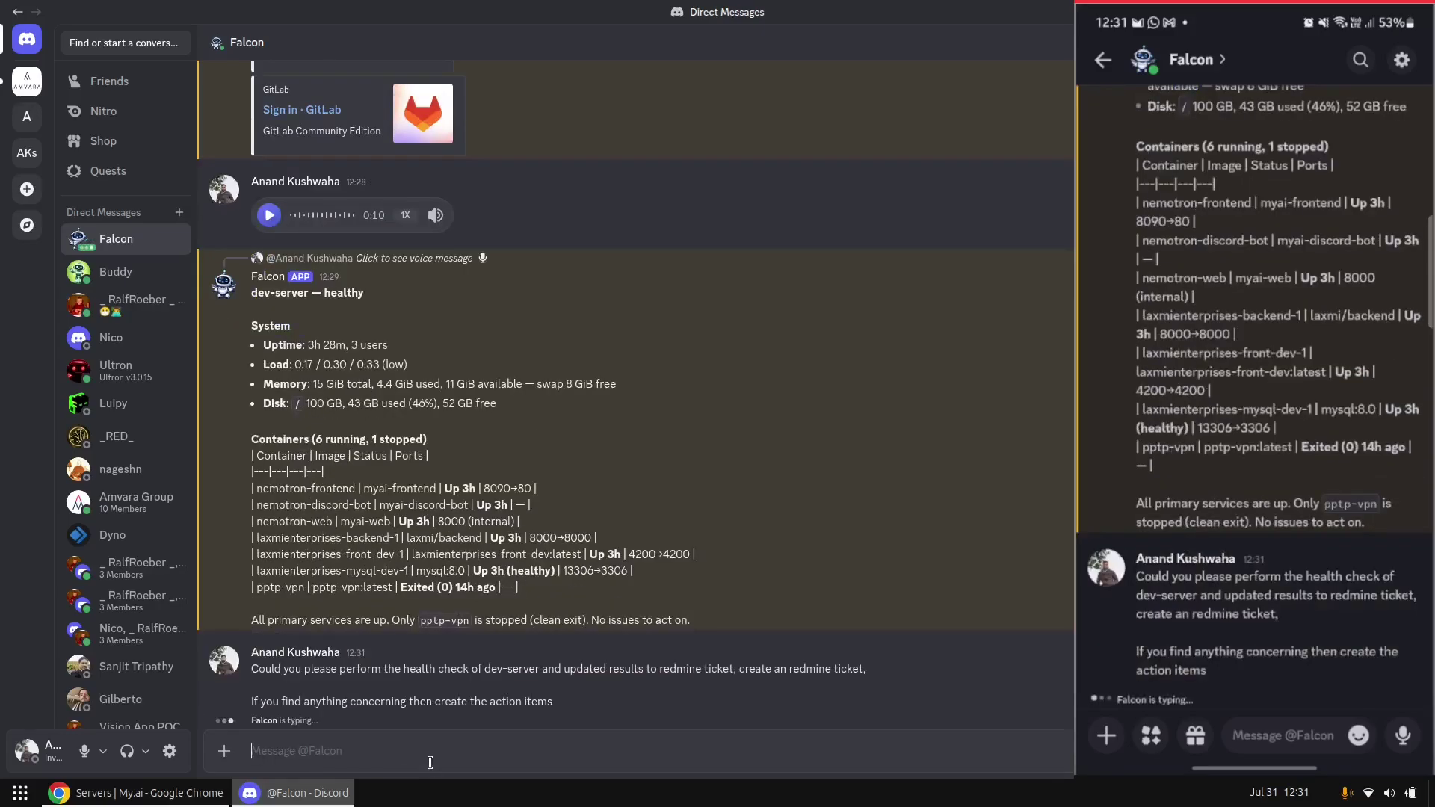
# Step: Switch to Chrome and look at the open Redmine issue and the SSH servers page
pyautogui.hotkey('alt', 'F4')
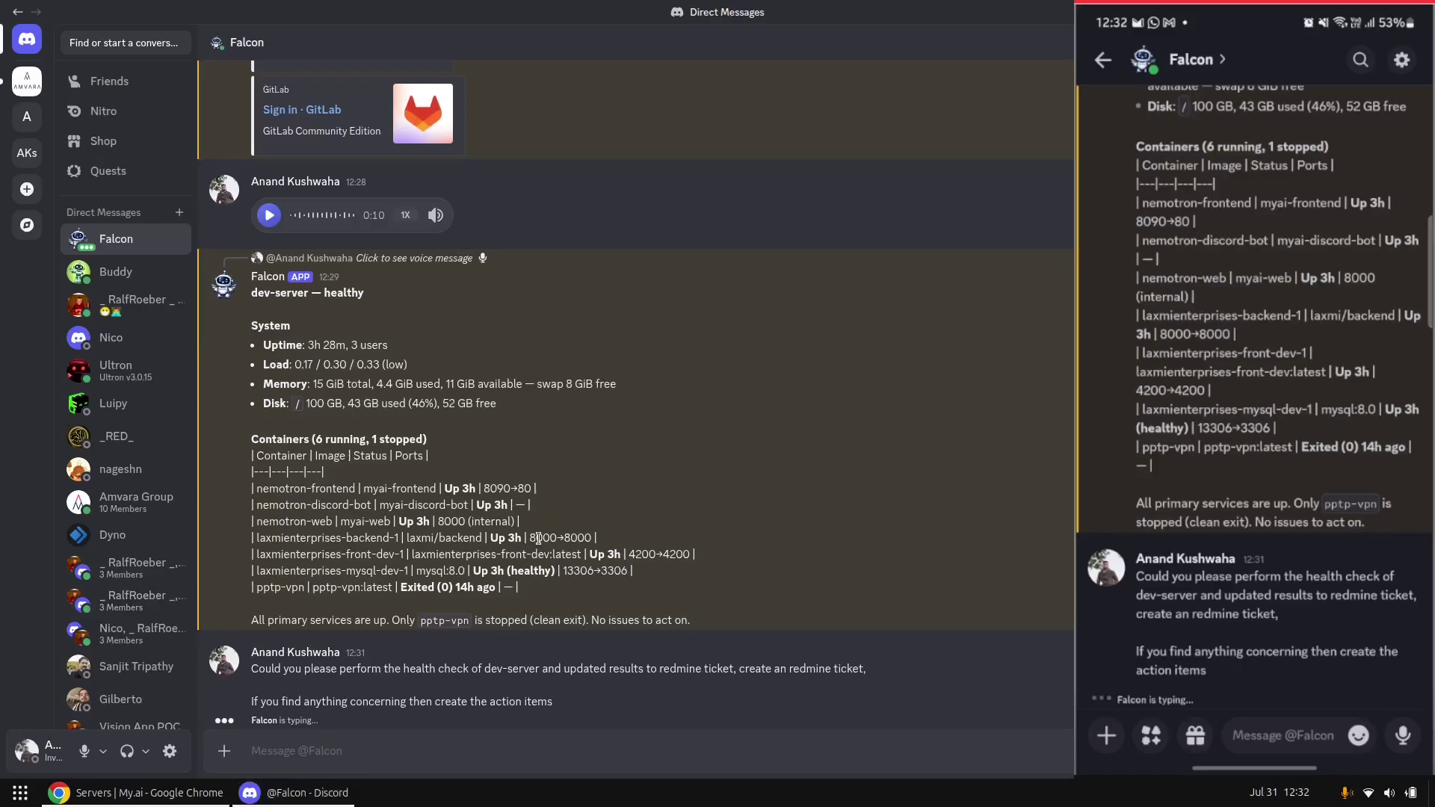
pyautogui.click(149, 793)
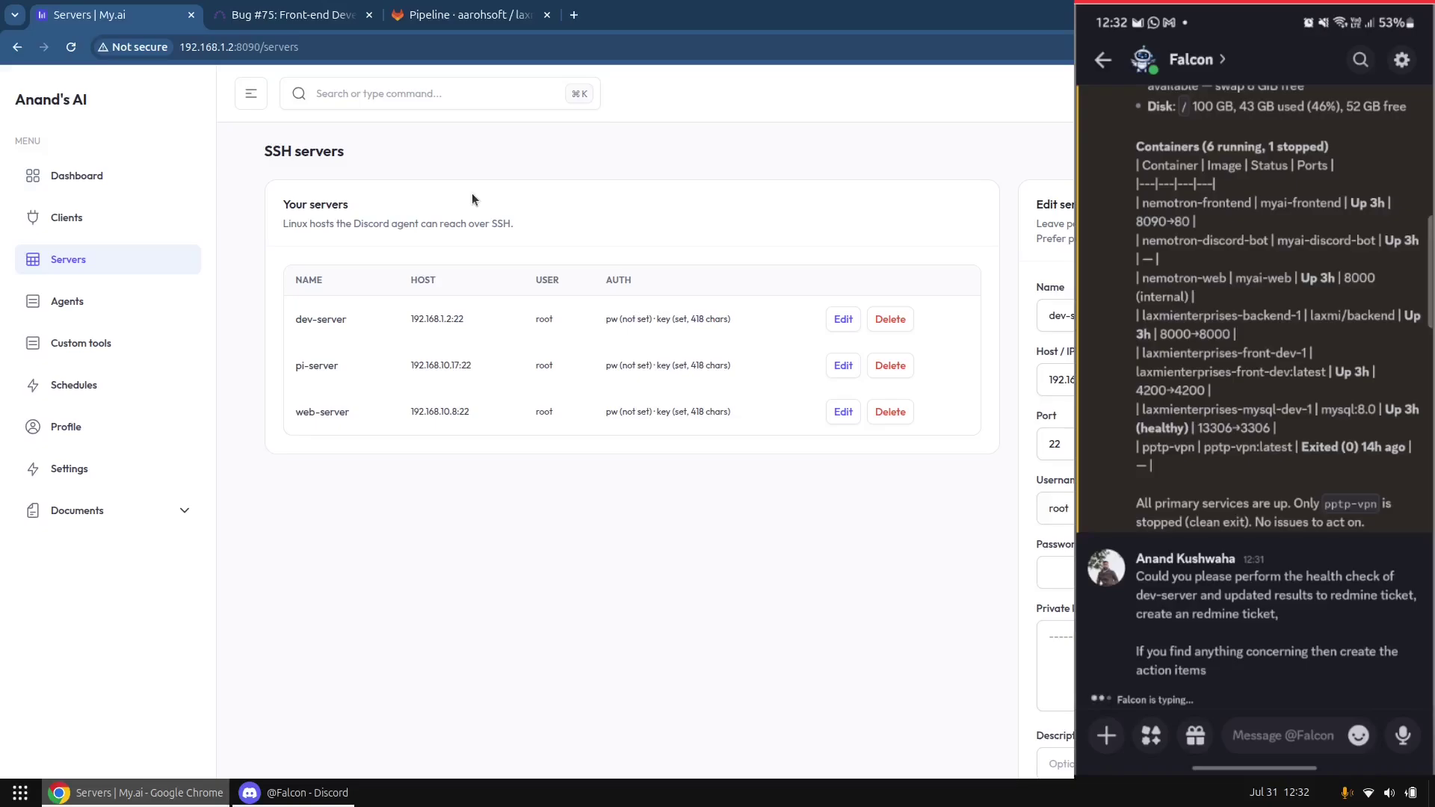
pyautogui.click(308, 15)
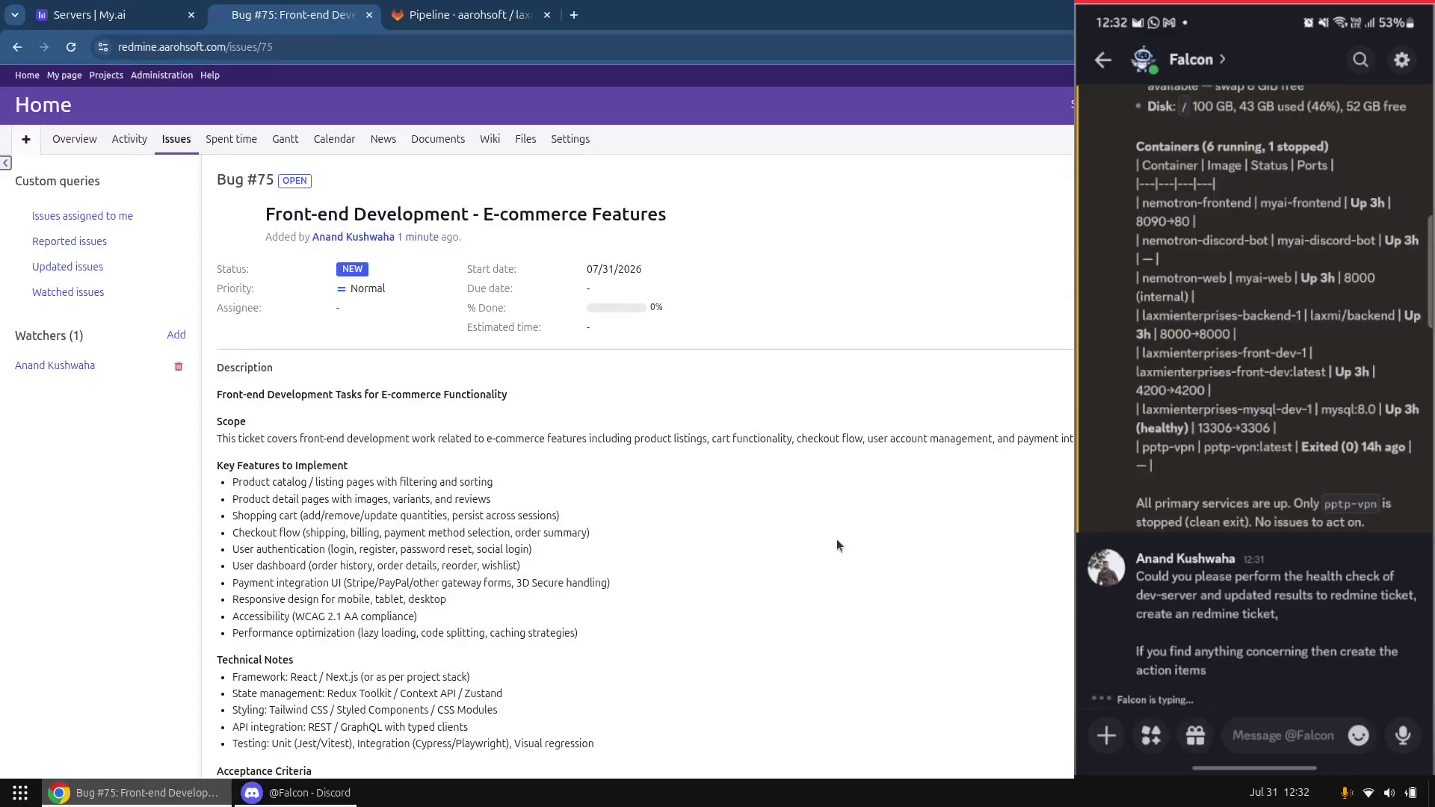
pyautogui.hotkey('ctrl', 'shift', 'Tab')
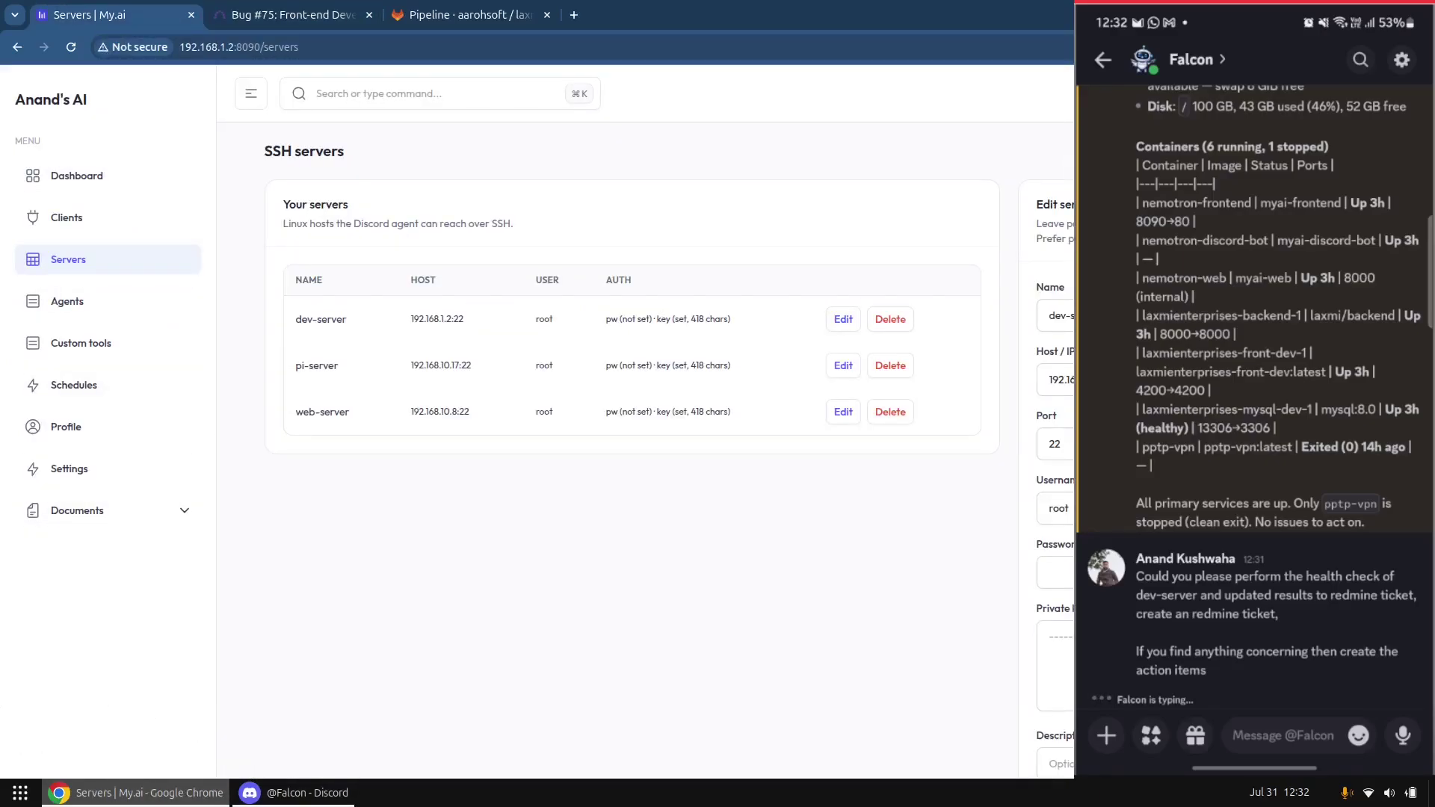
# Step: Return to Discord, select ticket number 76 in Falcon's health check reply, and enter the /clear command in the message box
pyautogui.click(348, 792)
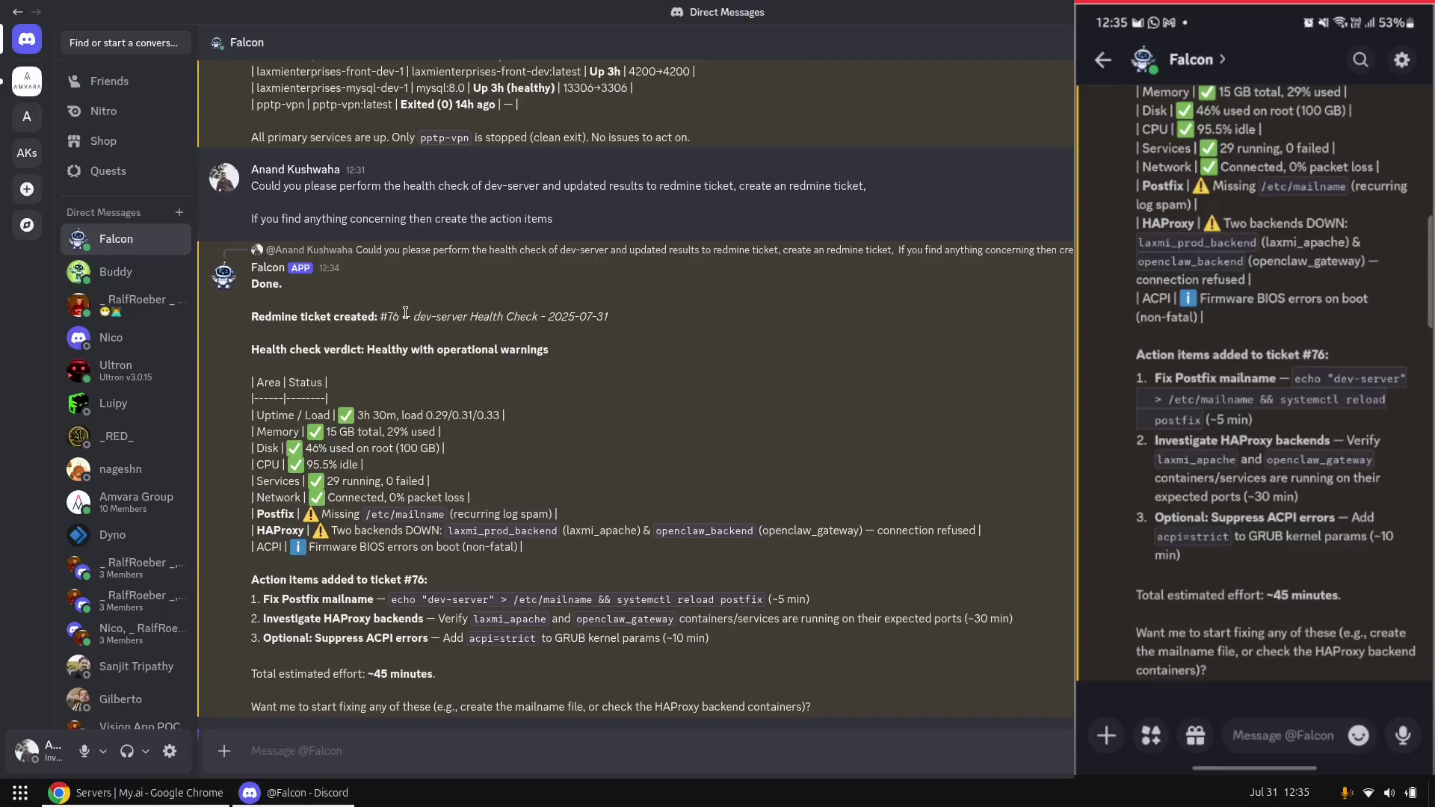
pyautogui.moveTo(401, 314); pyautogui.dragTo(387, 313)
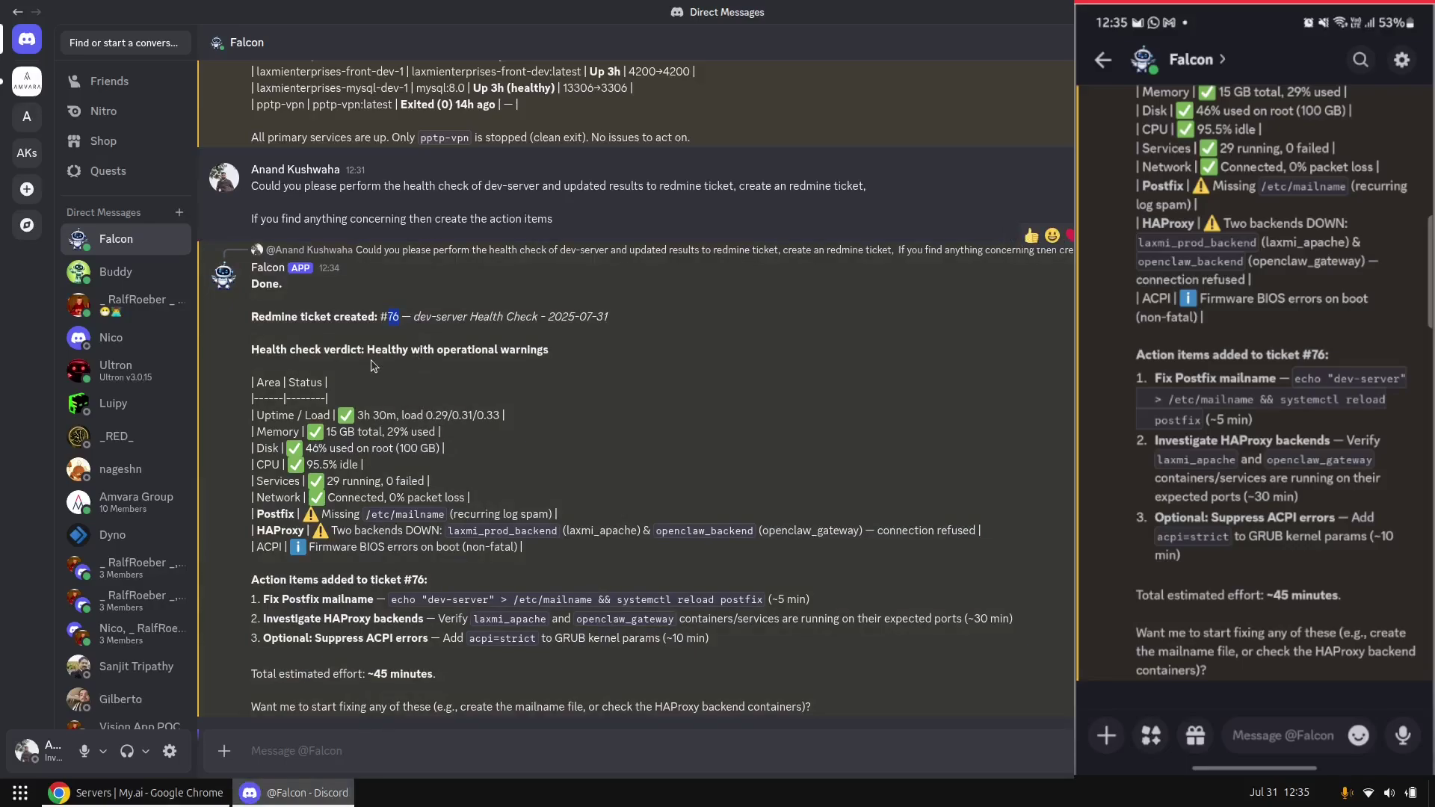
pyautogui.write('/clear')
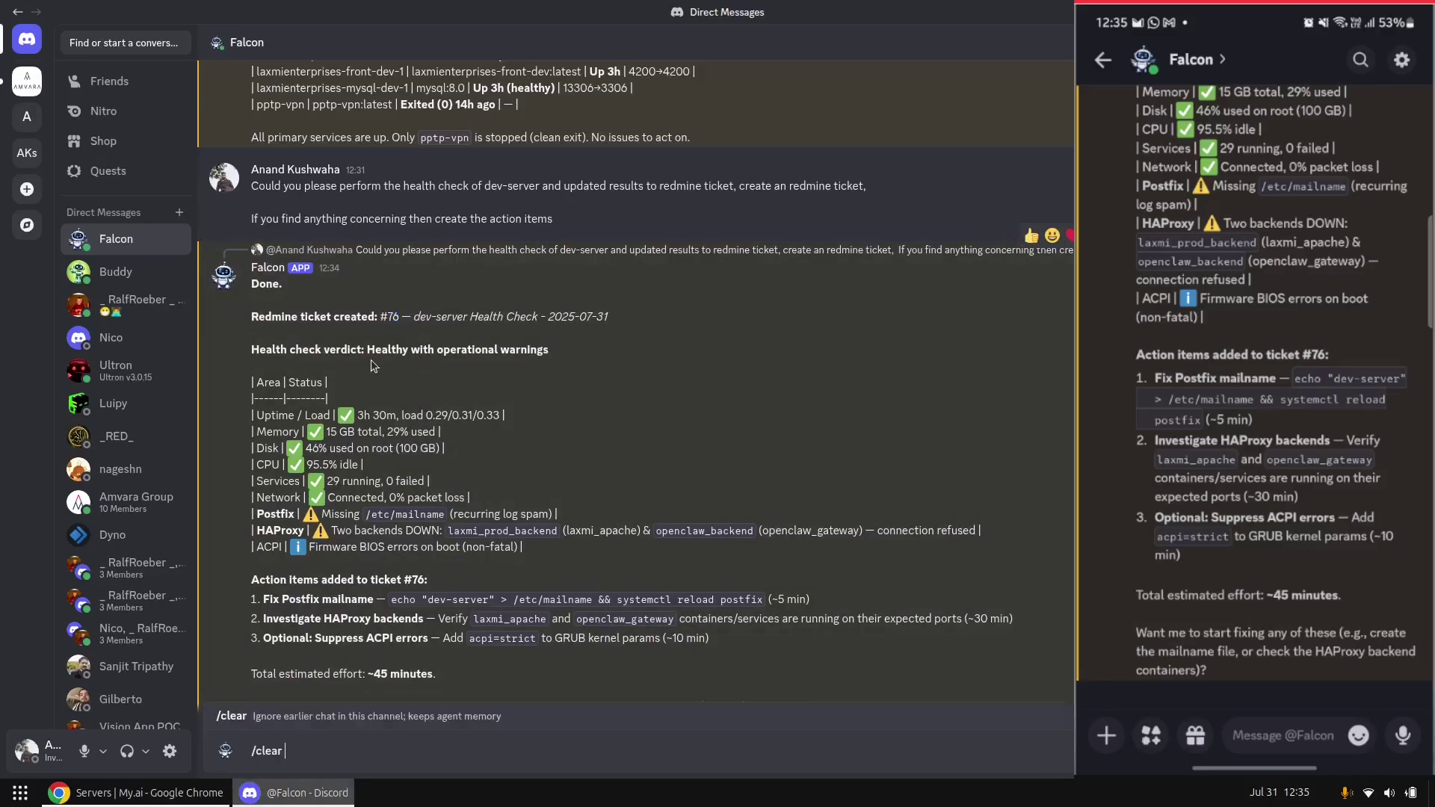
# Step: Switch to Chrome and open Redmine issue 76 in the Redmine tab
pyautogui.click(189, 786)
pyautogui.click(295, 15)
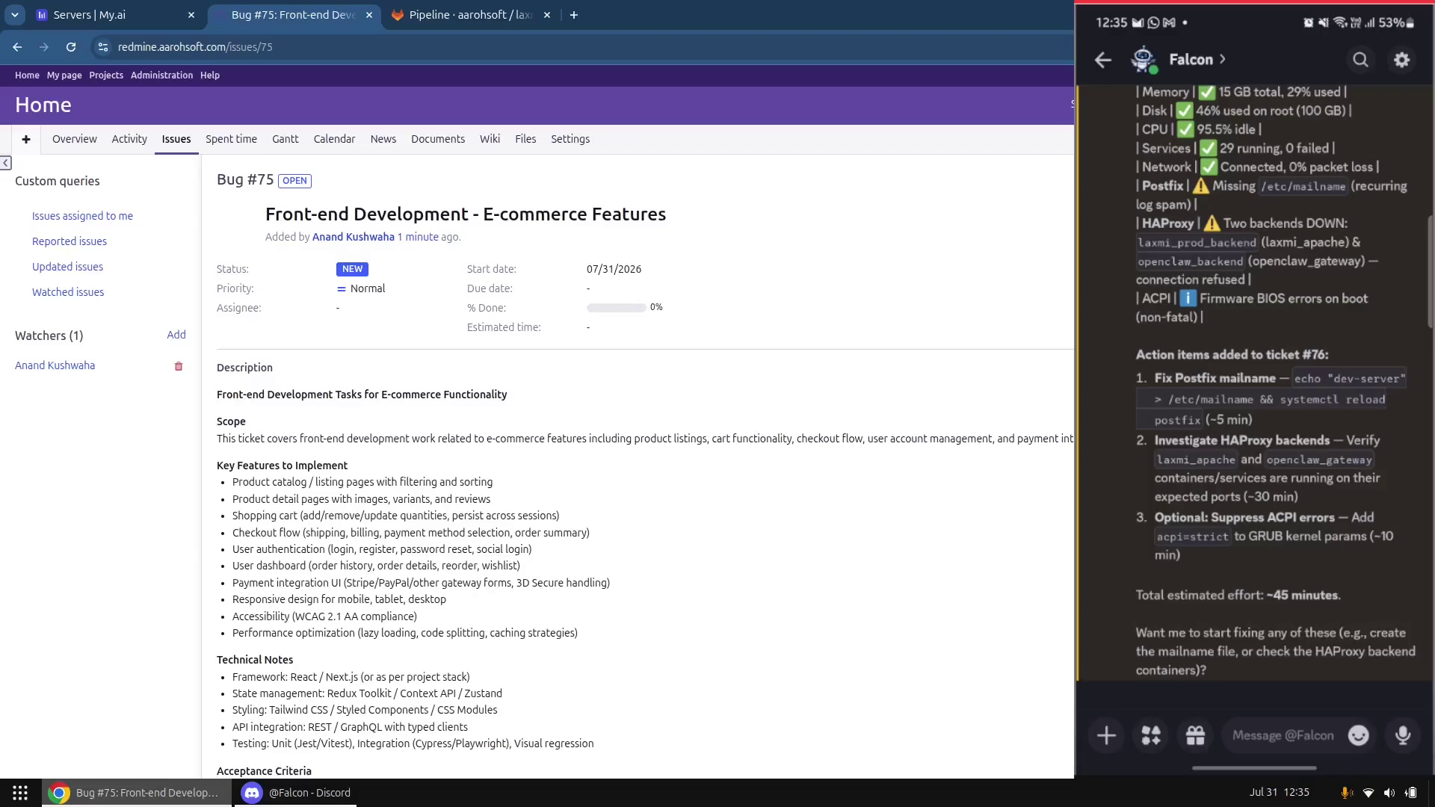
pyautogui.press('Return')
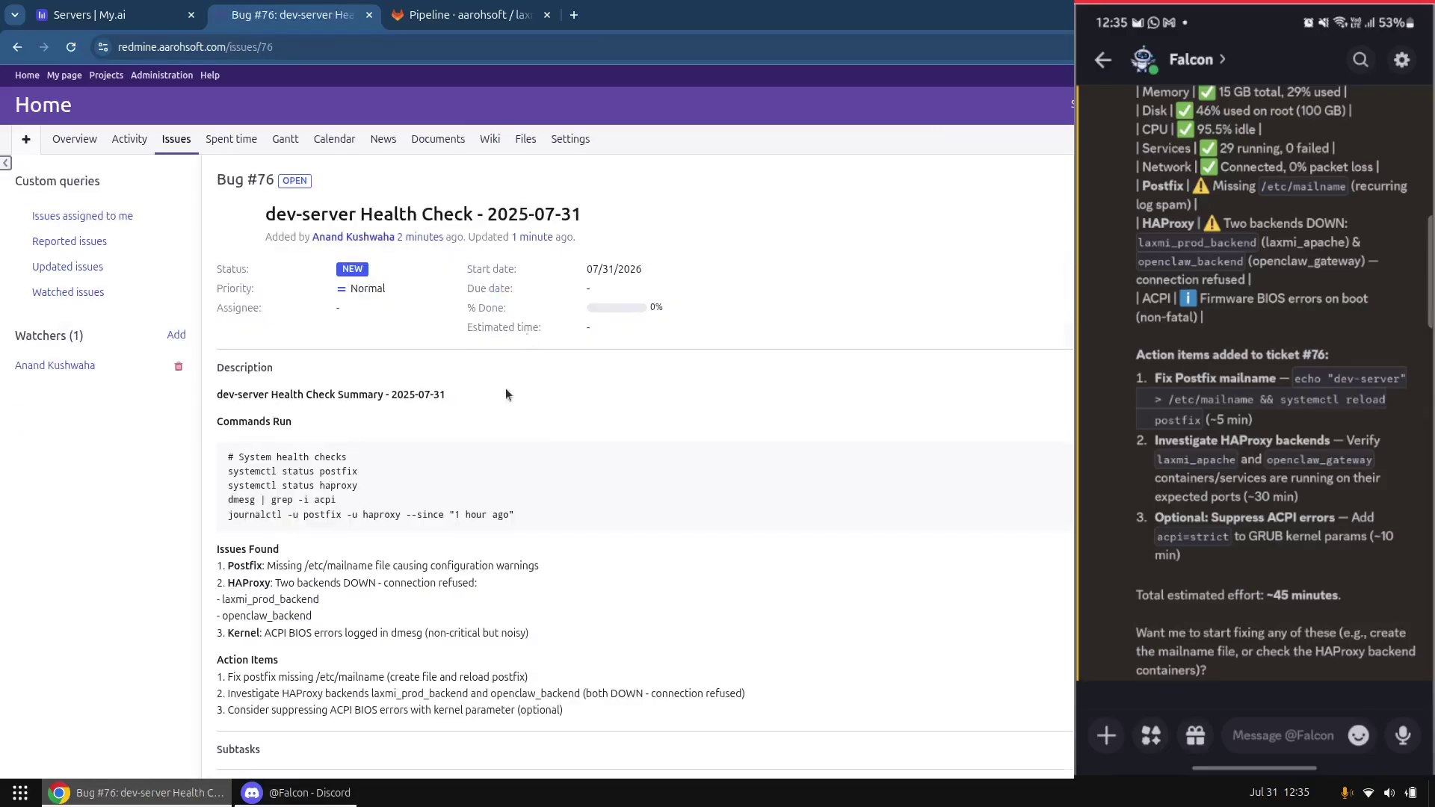
# Step: Examine issue 76's description, commands run, issues found and notes, and highlight the "Action Items for Server Maintenance" heading
pyautogui.scroll(-1, 459, 456)
pyautogui.scroll(-5, 473, 414)
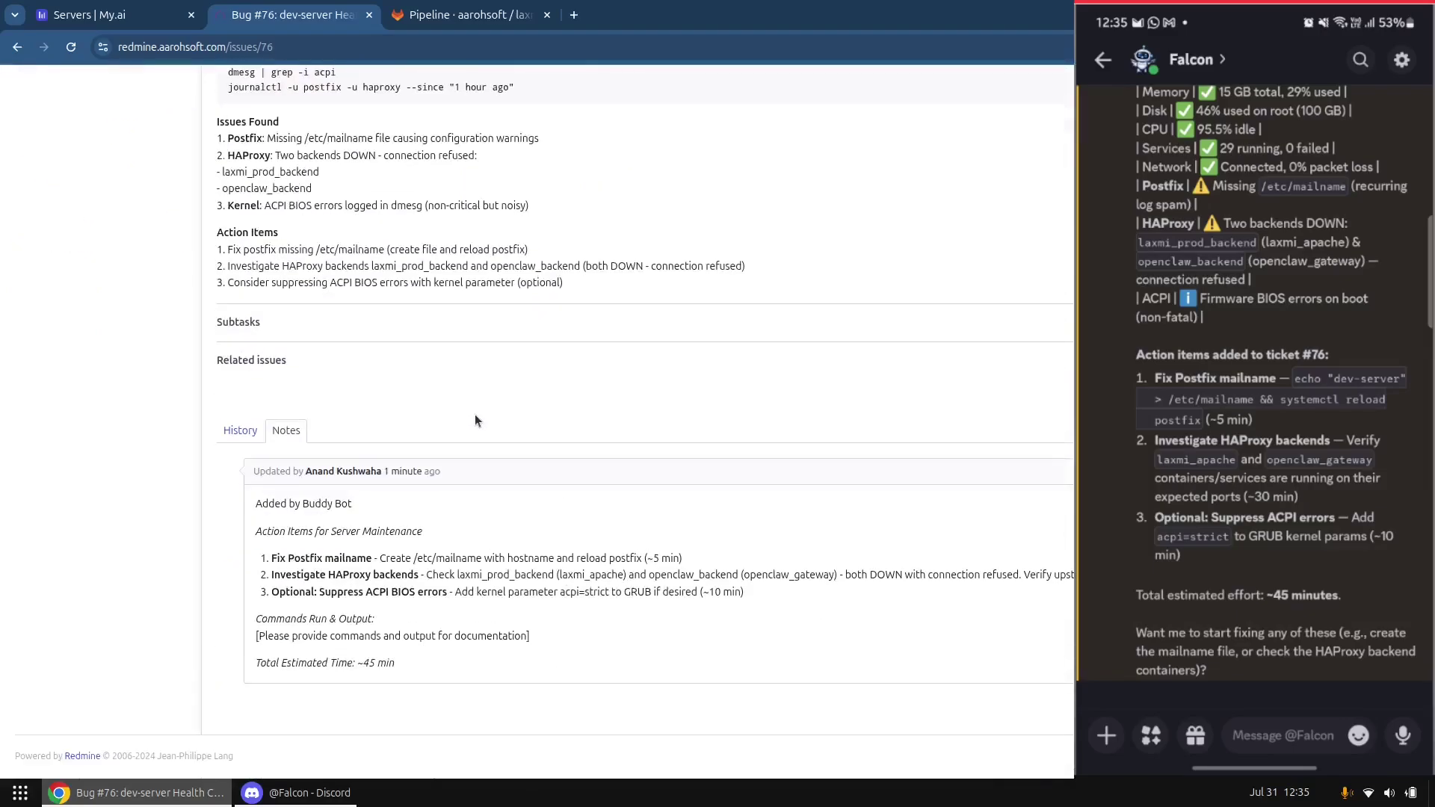
pyautogui.scroll(4, 473, 423)
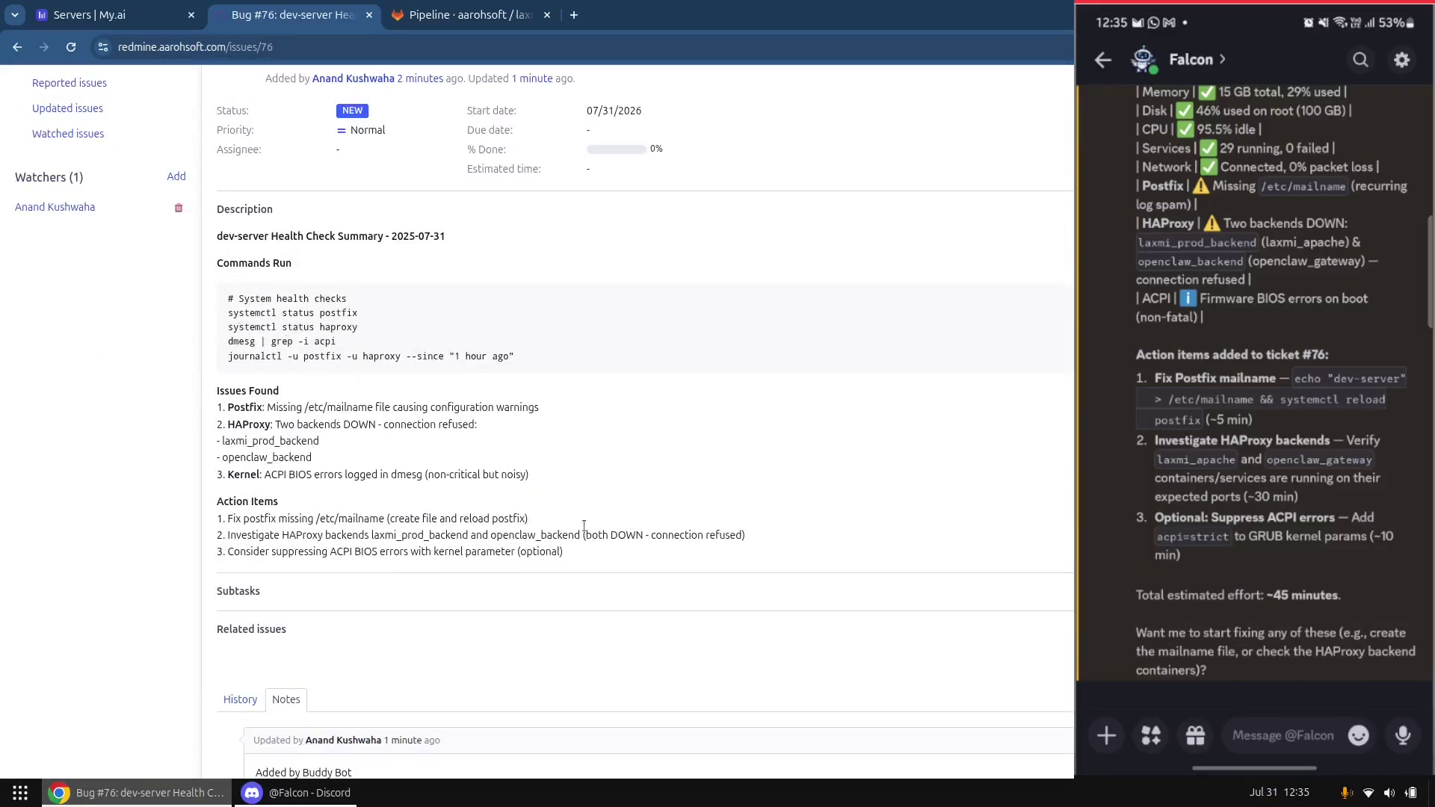
pyautogui.scroll(1, 401, 486)
pyautogui.scroll(1, 402, 476)
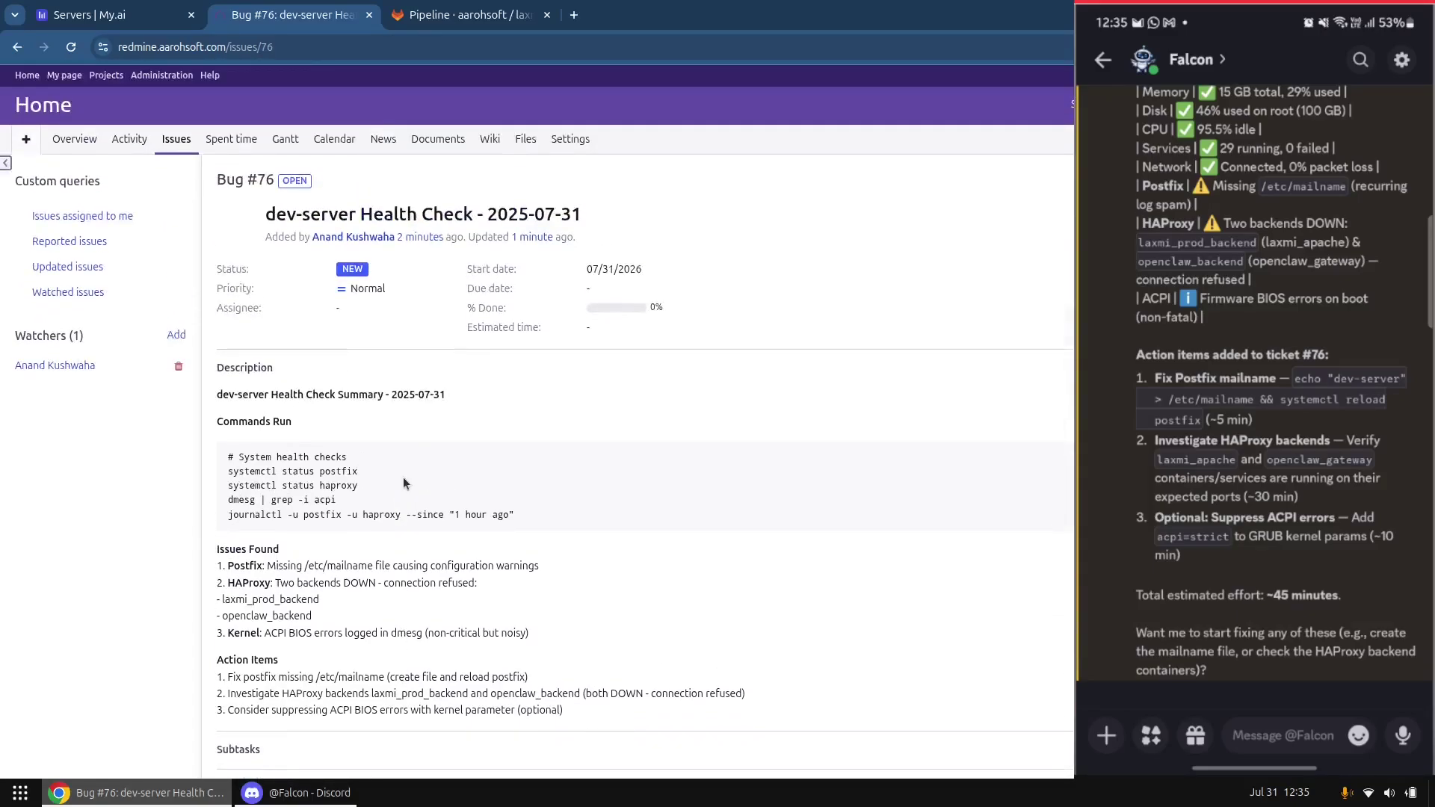
pyautogui.scroll(-5, 543, 585)
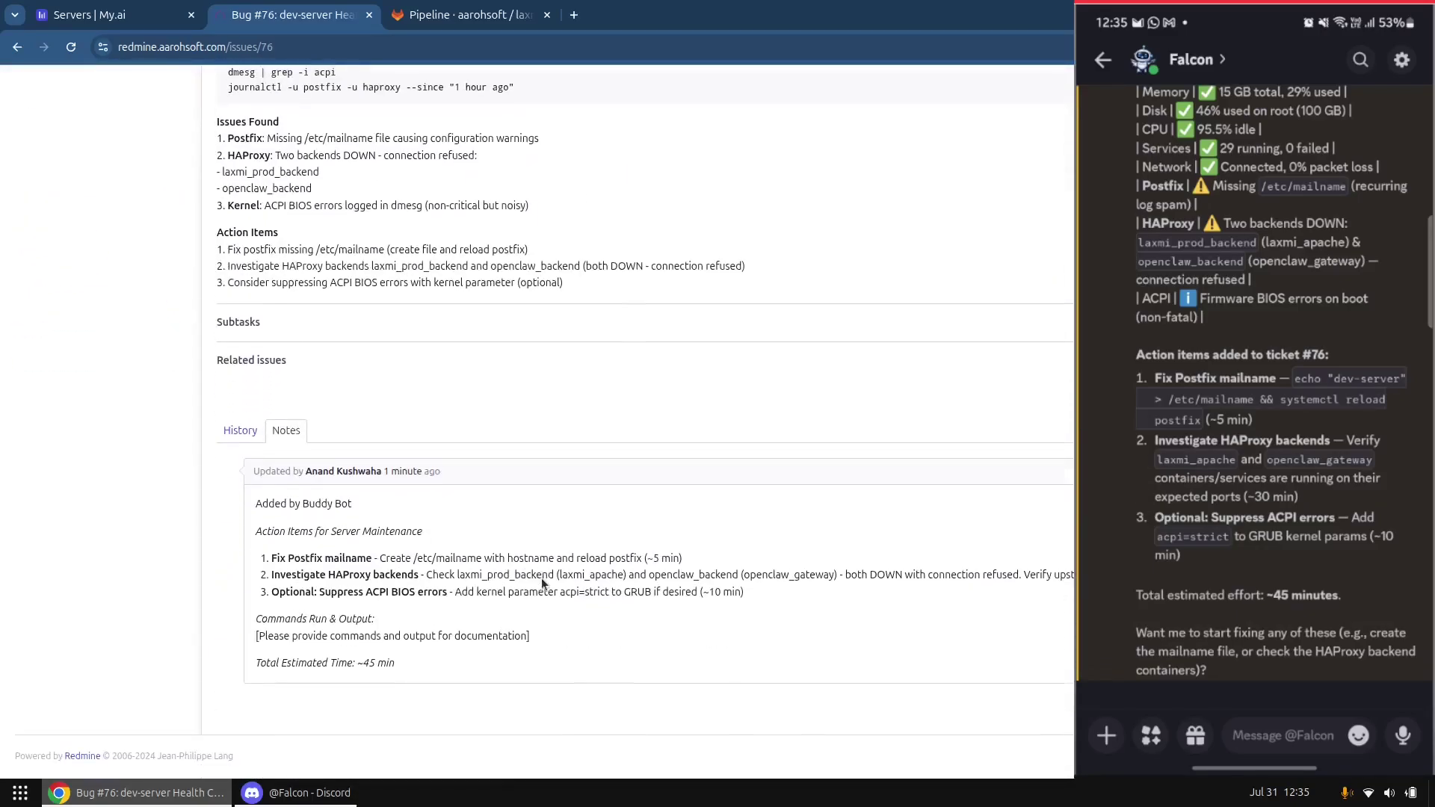
pyautogui.moveTo(256, 526); pyautogui.dragTo(444, 529)
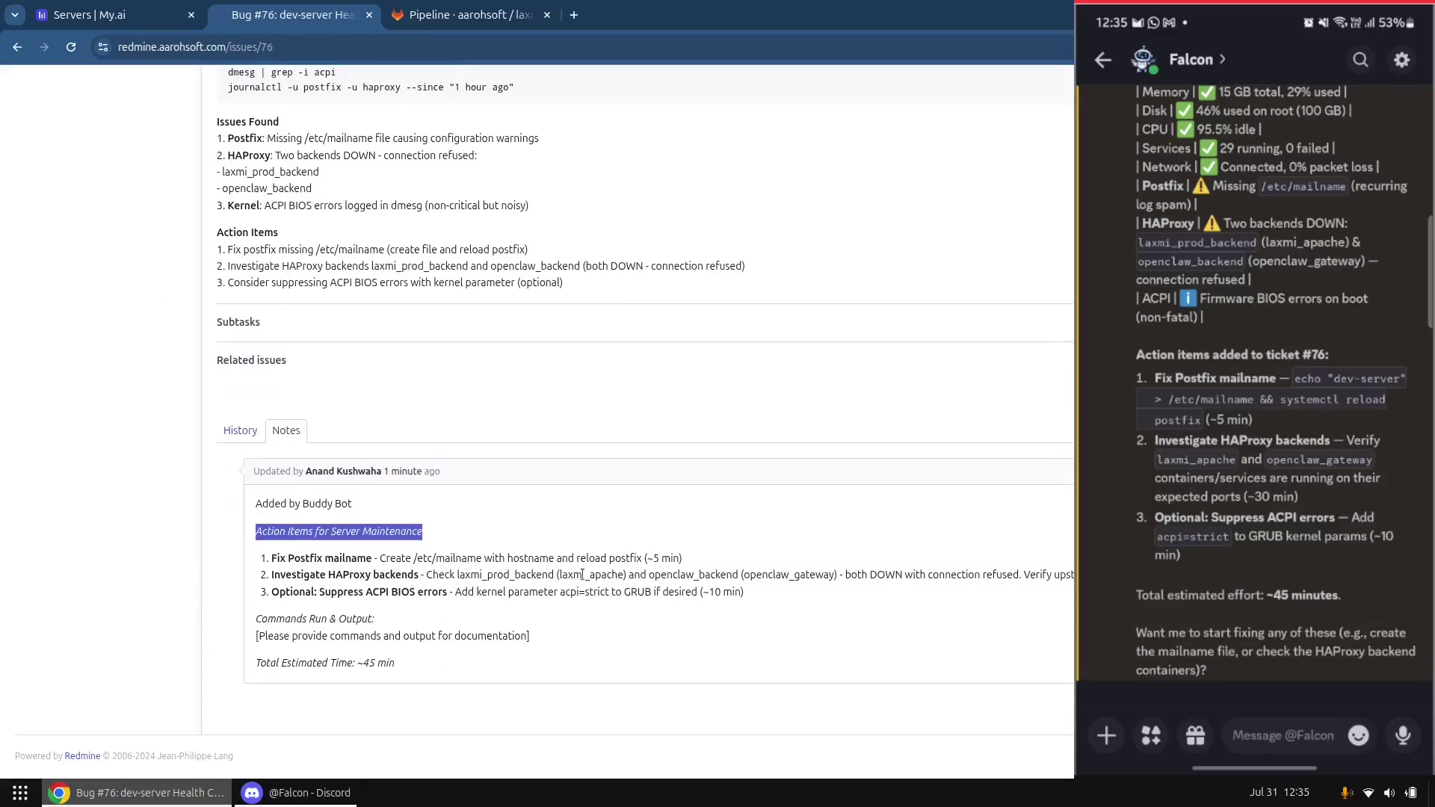
pyautogui.scroll(5, 582, 574)
# Step: Show the SSH servers page, return to Discord, and highlight the status table, action items and total estimated effort in Falcon's reply
pyautogui.hotkey('ctrl', 'shift', 'Tab')
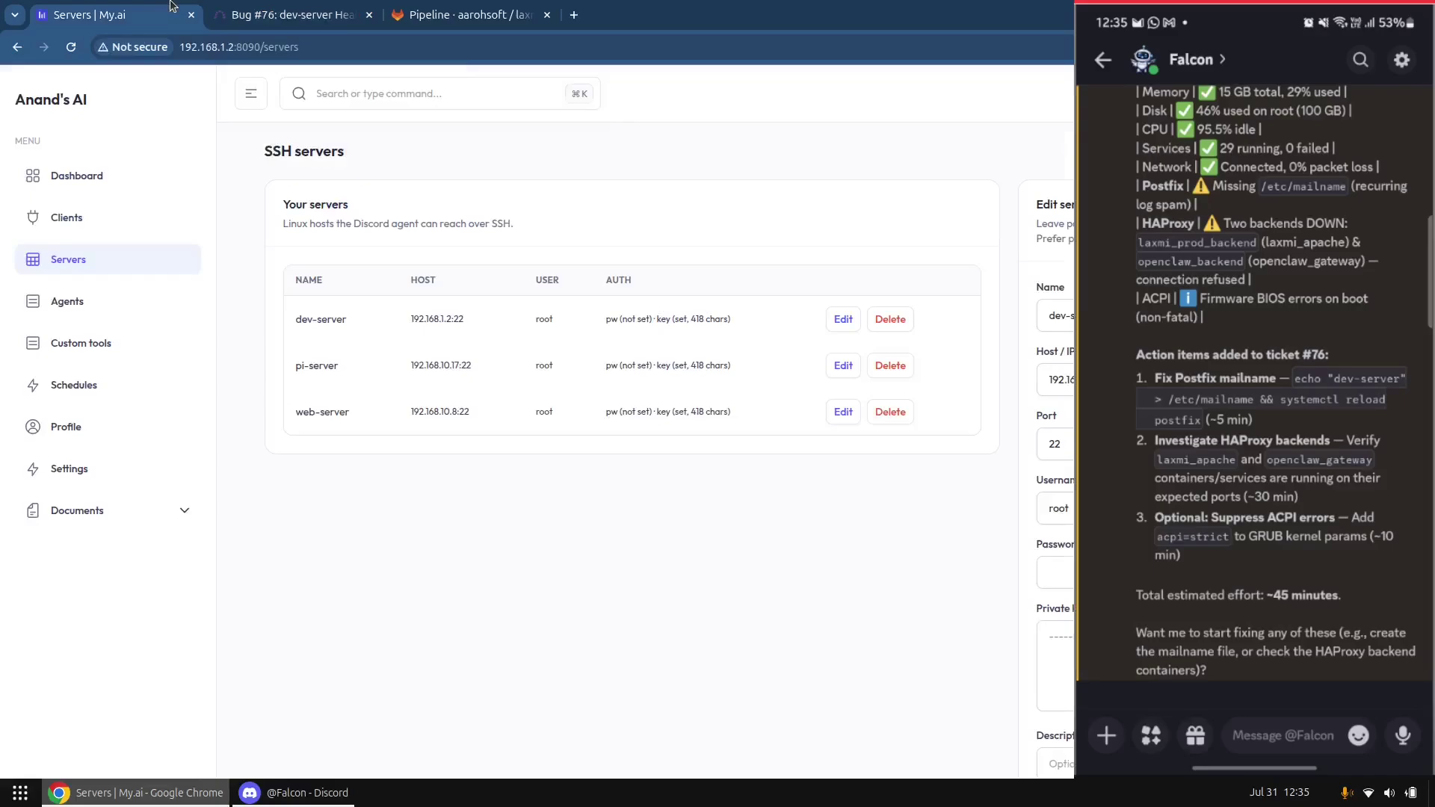
pyautogui.click(274, 786)
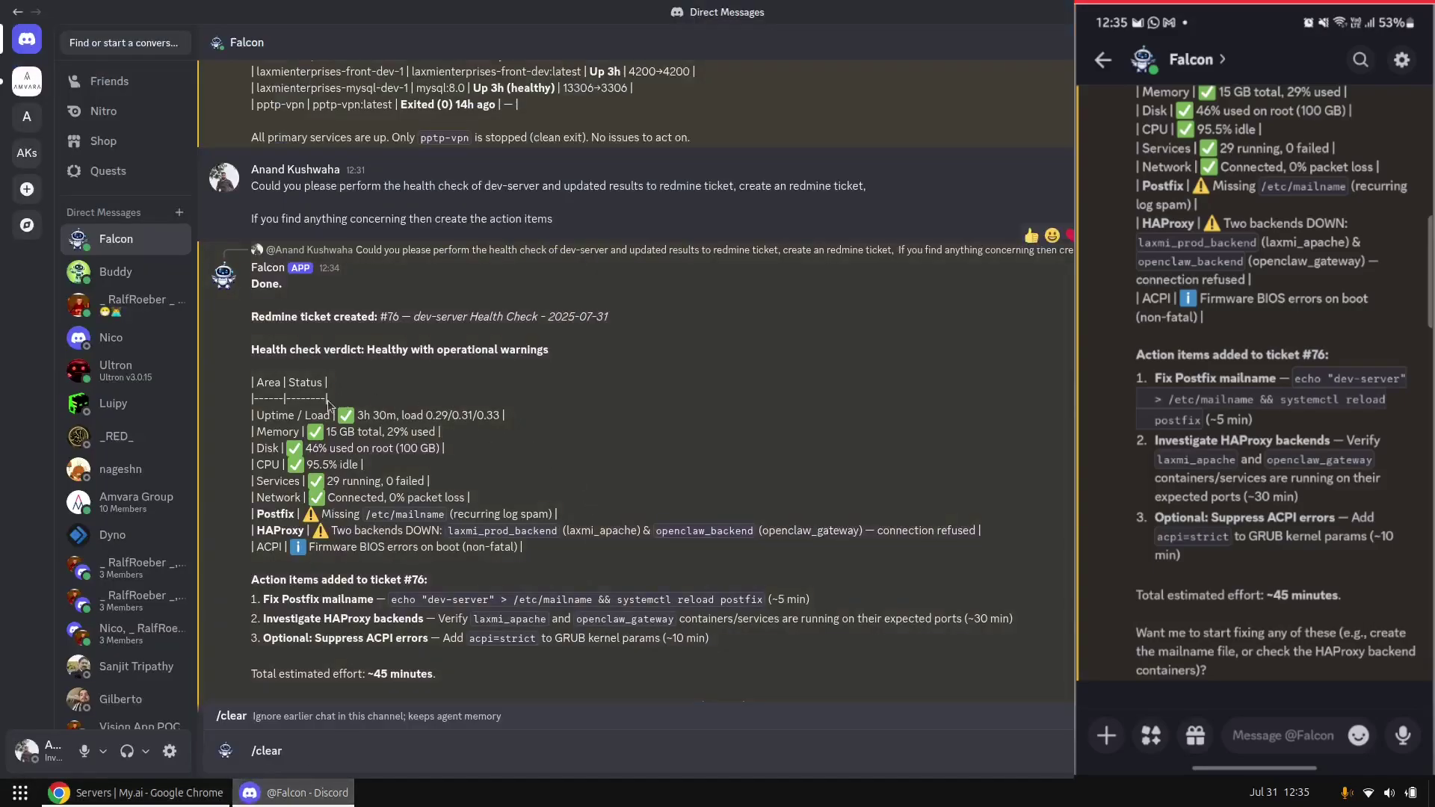
pyautogui.moveTo(258, 377); pyautogui.dragTo(524, 550)
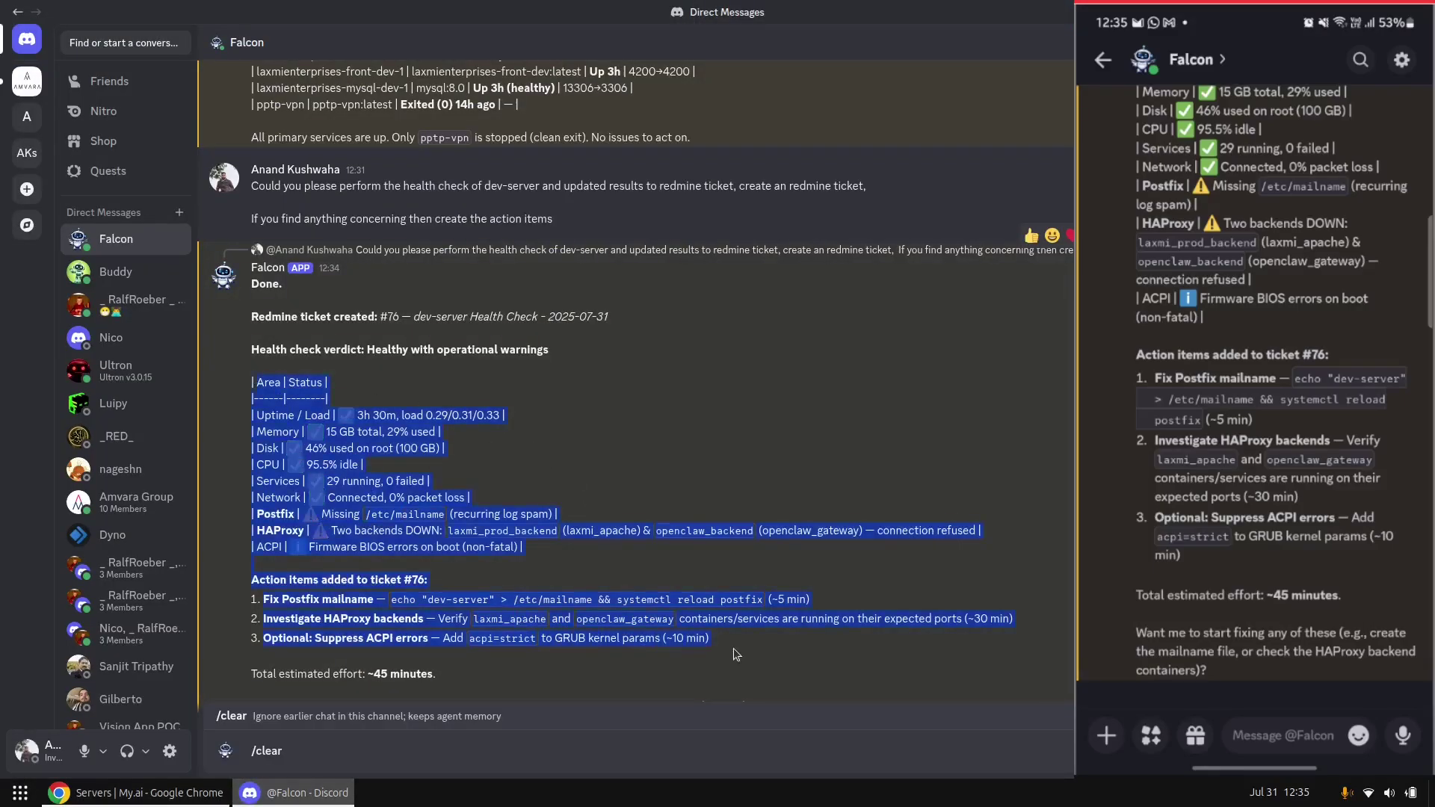
pyautogui.click(777, 651)
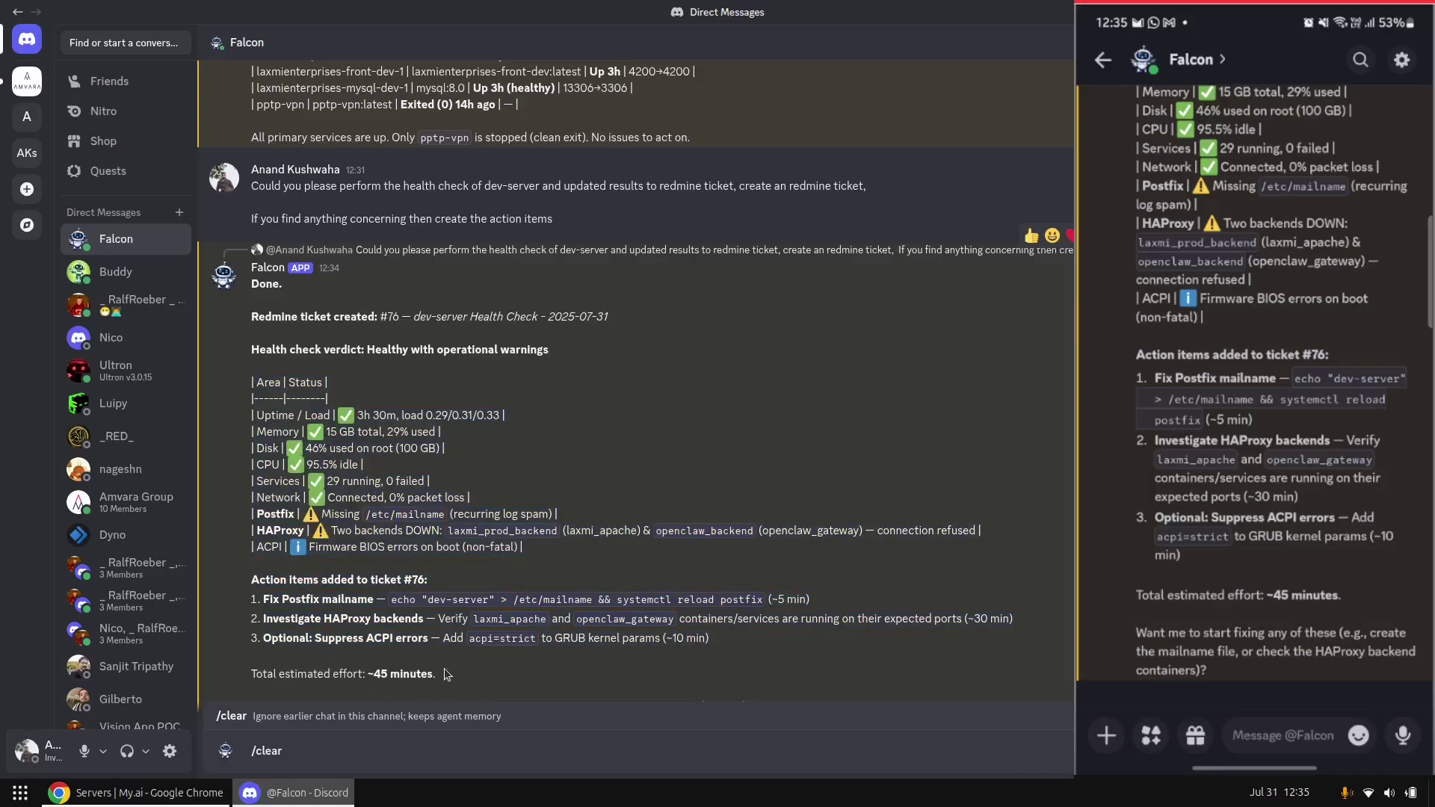
pyautogui.moveTo(448, 675); pyautogui.dragTo(249, 675)
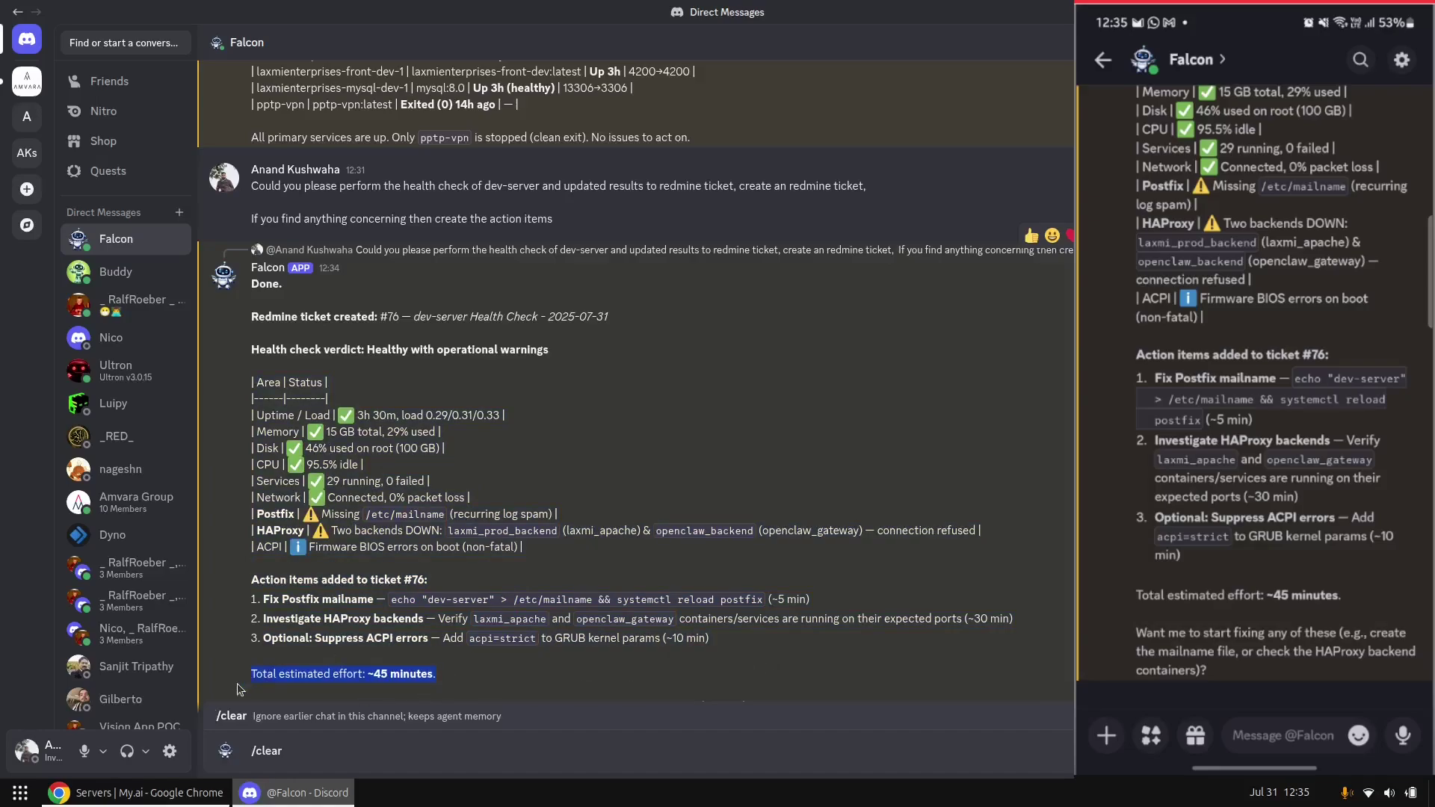
# Step: Switch to Chrome to look at Redmine issue 76 and the SSH servers page again, and return to the Falcon chat in Discord
pyautogui.click(156, 792)
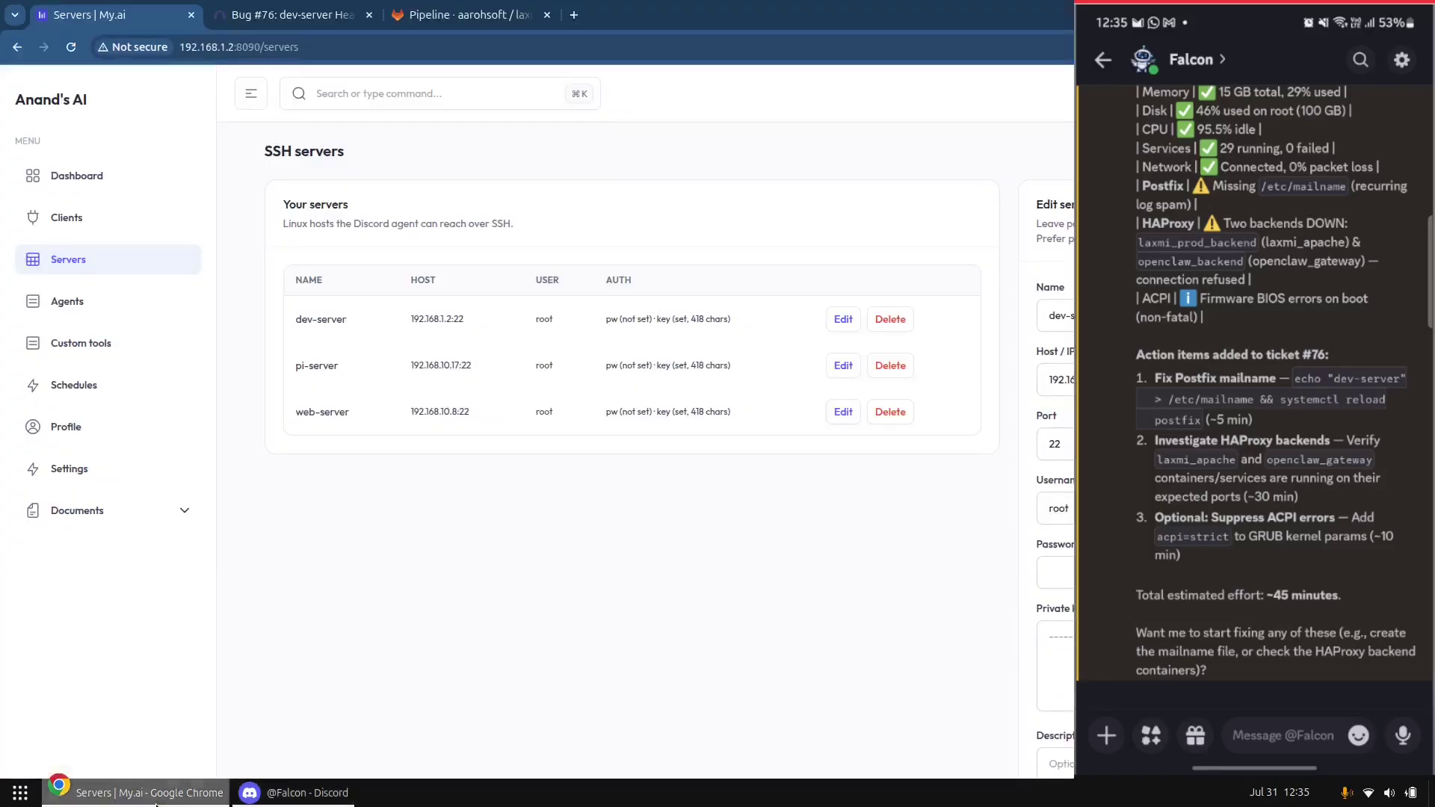
pyautogui.hotkey('ctrl', 'Tab')
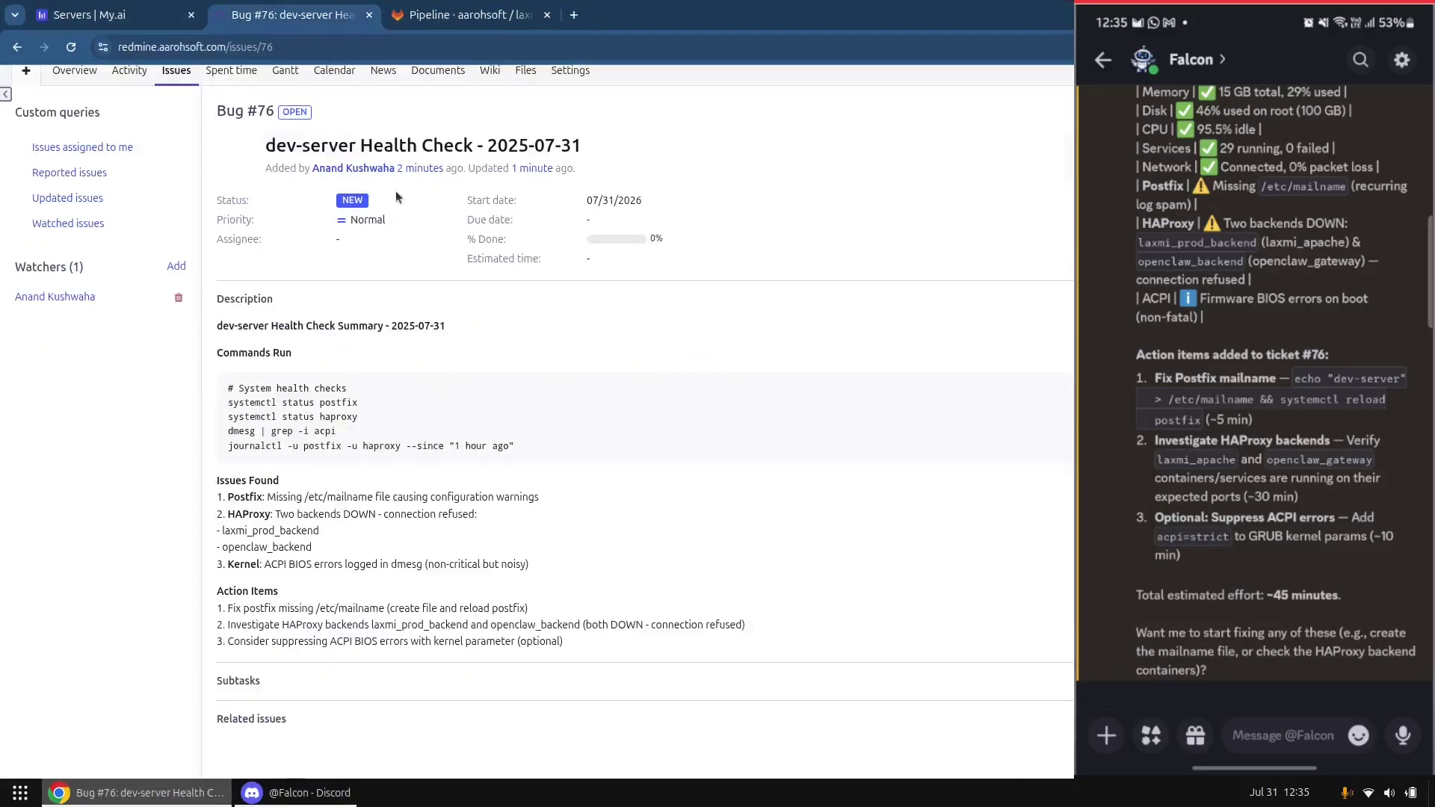
pyautogui.hotkey('ctrl', 'shift', 'Tab')
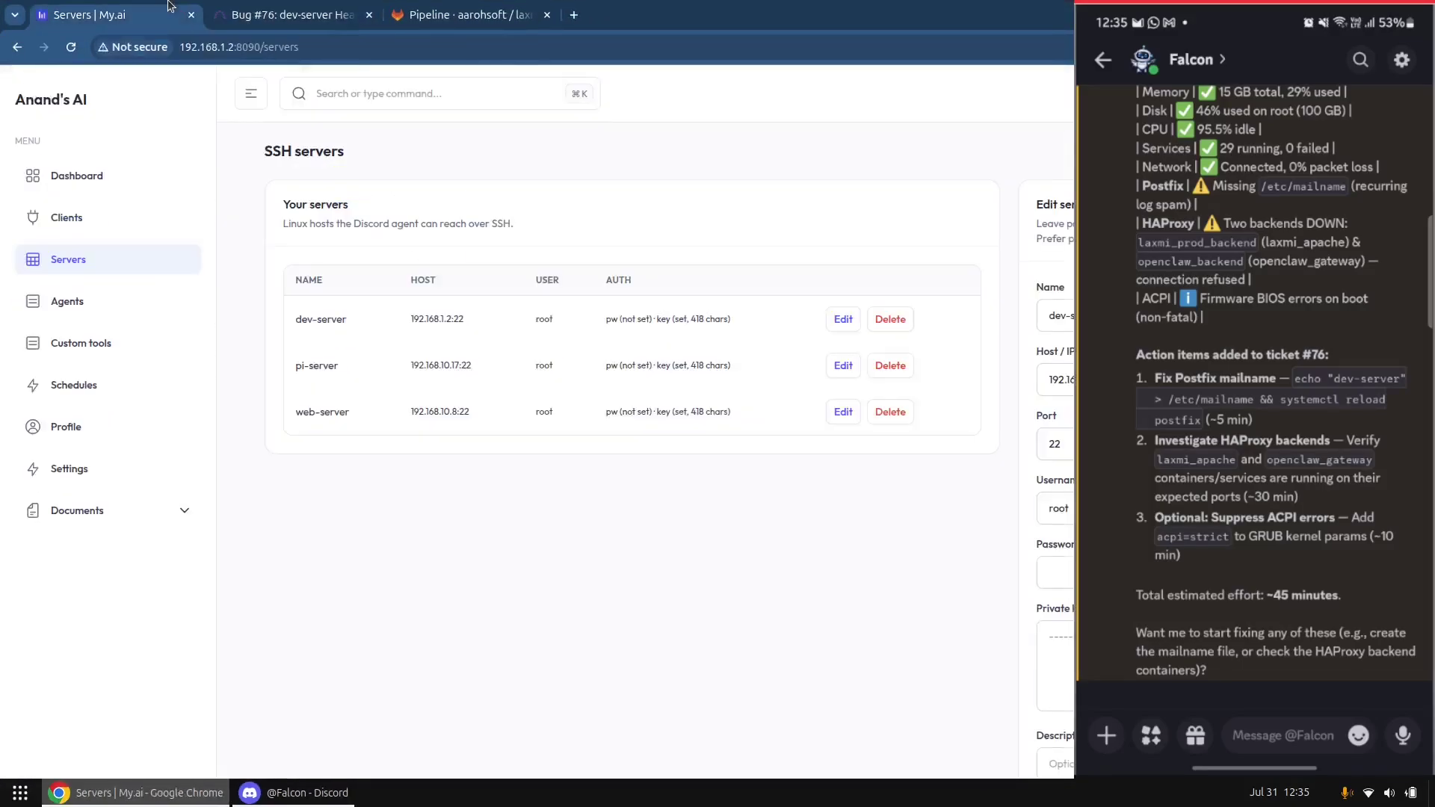
pyautogui.click(295, 792)
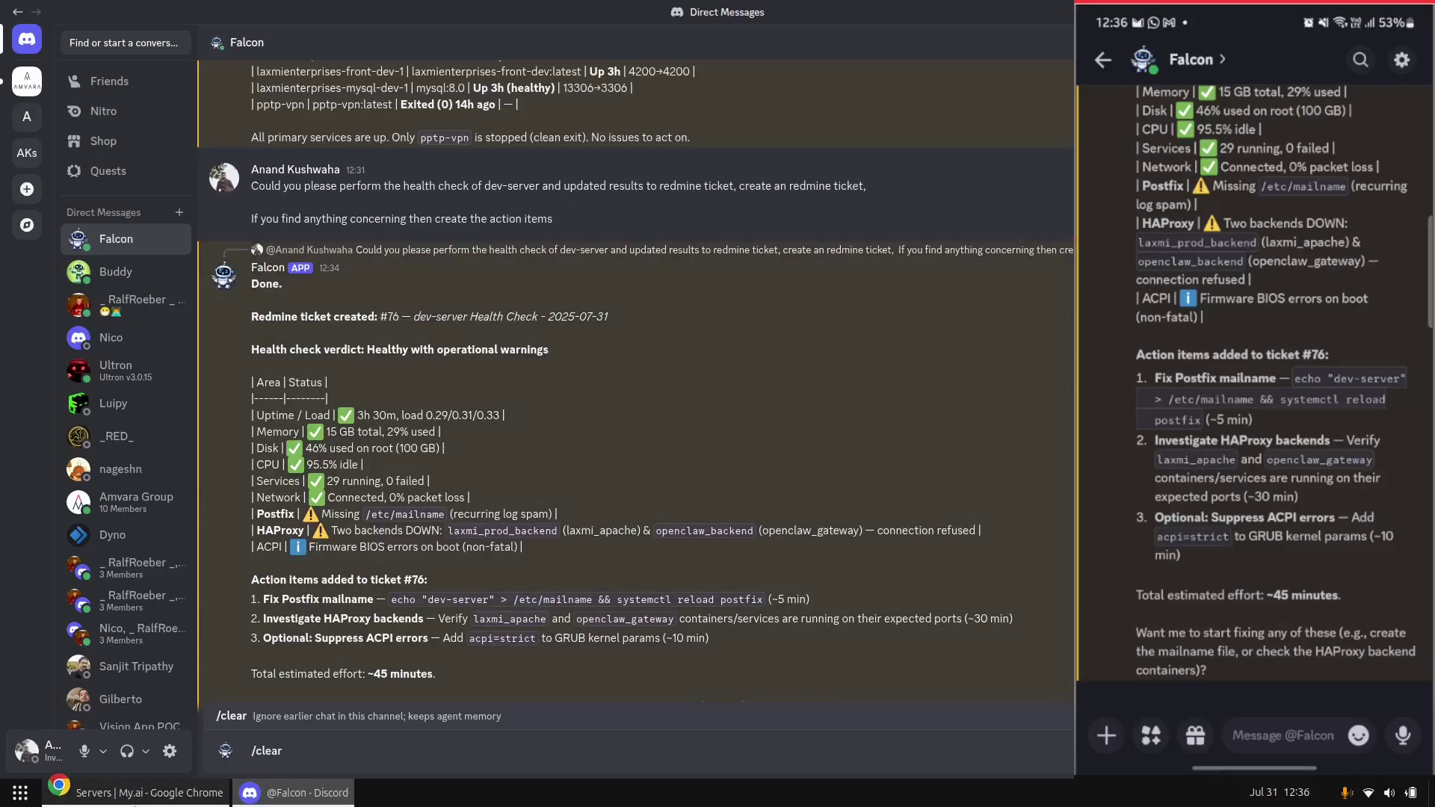
pyautogui.moveTo(135, 804)
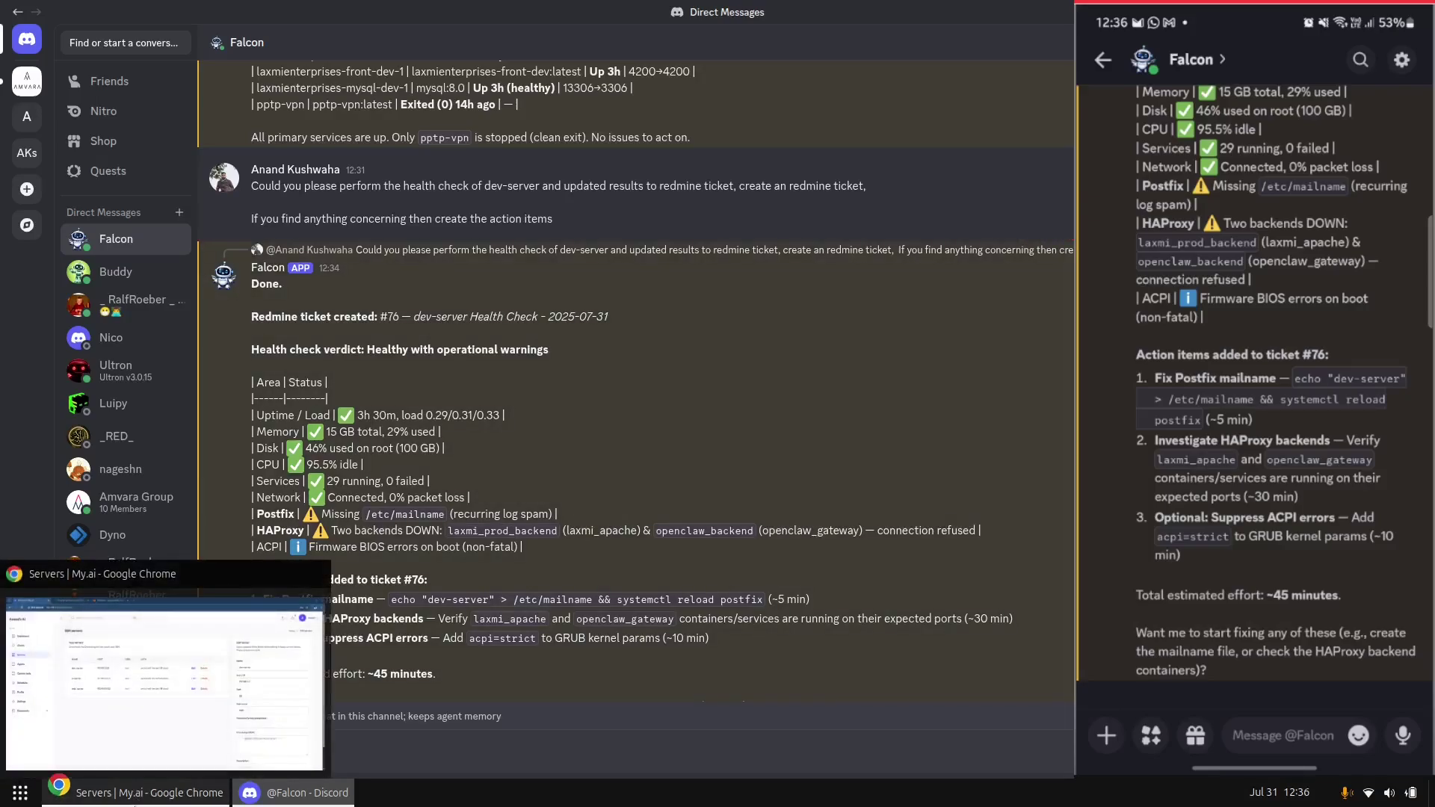